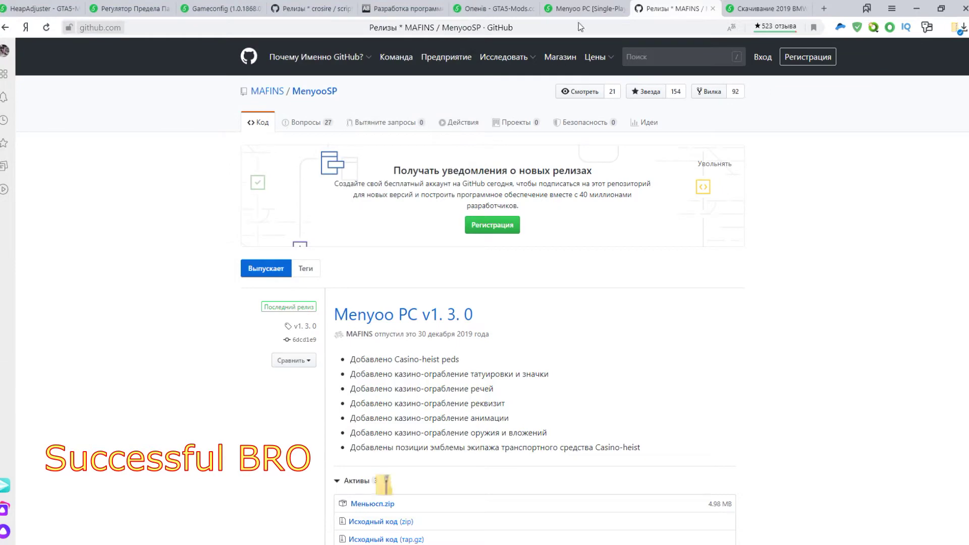
# Download the OpenIV 4.0 installer from its GTA5-Mods page and save ovisetup.exe in the Загрузки folder
pyautogui.click(527, 7)
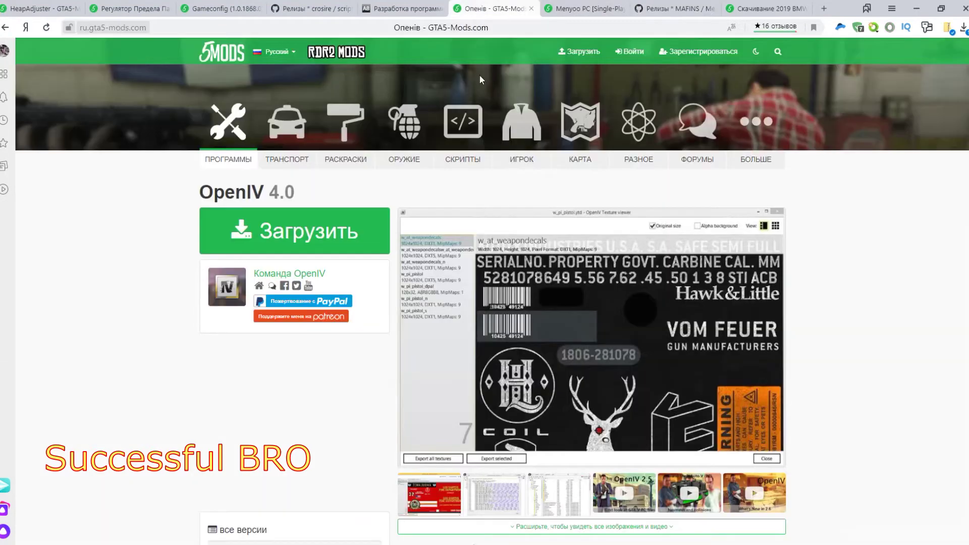
pyautogui.click(304, 231)
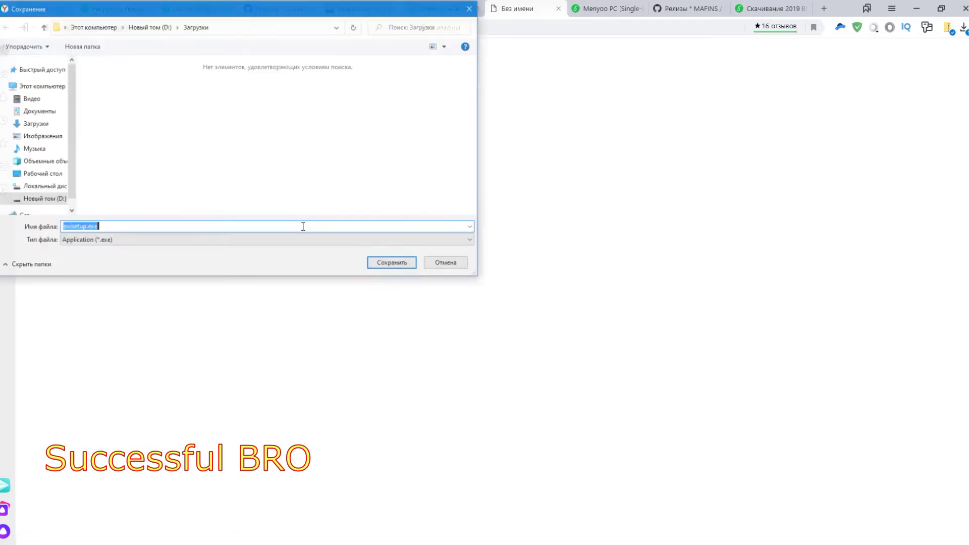
pyautogui.click(393, 264)
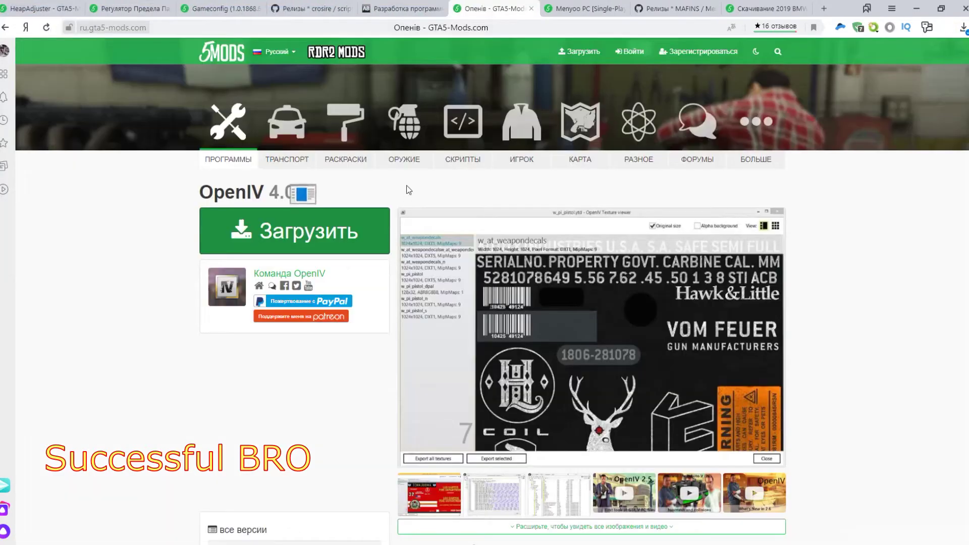
# Download Script Hook V version 1.0.1868.1 from the dev-c.com page and save the archive
pyautogui.click(419, 10)
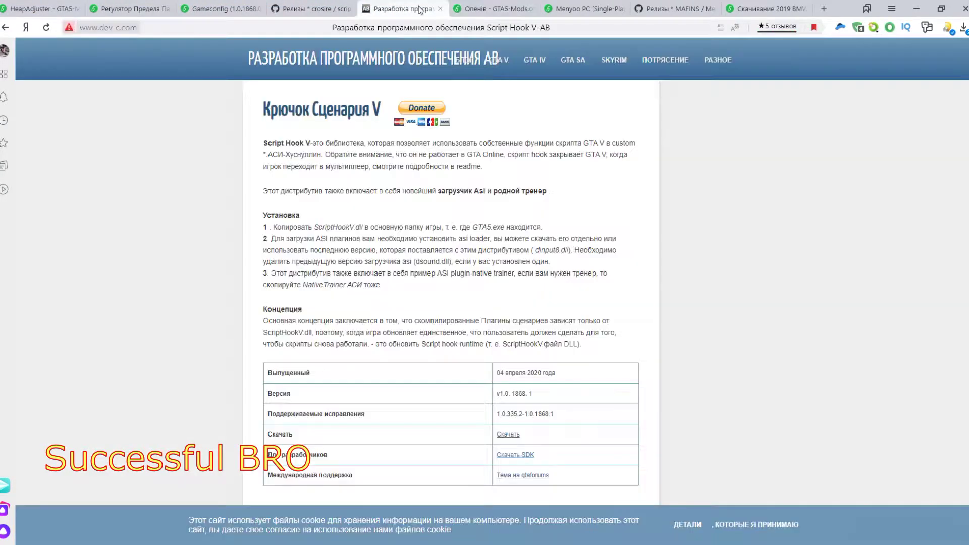
pyautogui.click(499, 436)
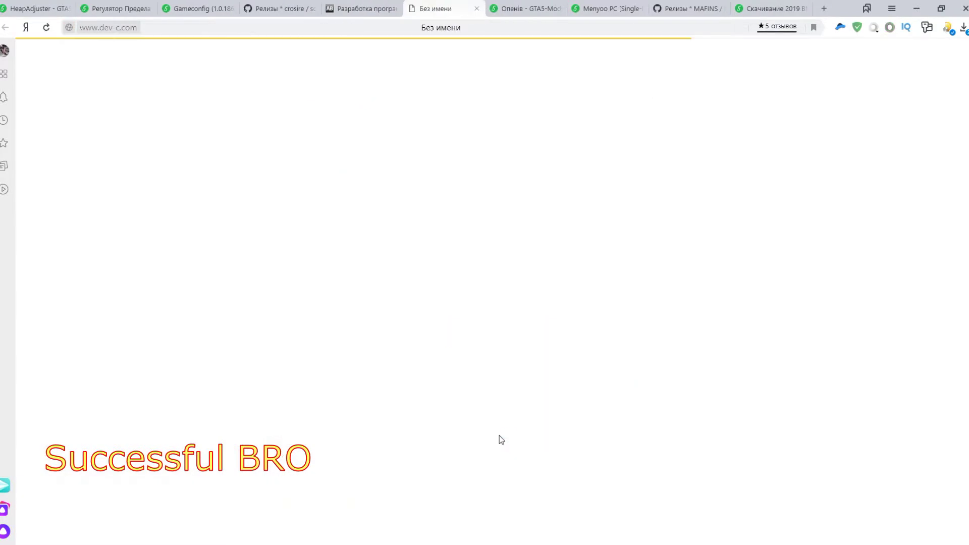
pyautogui.click(393, 263)
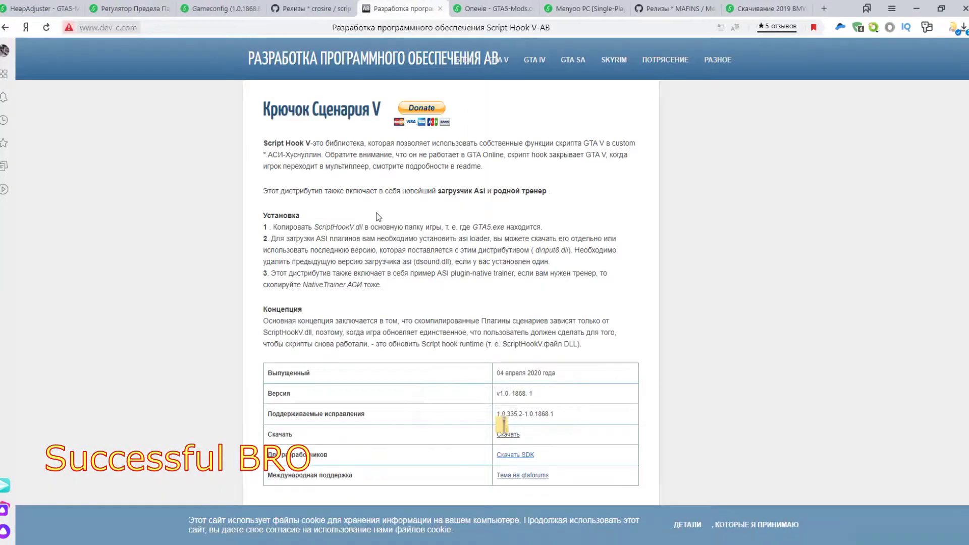
# Download ScriptHookVDotNet.zip from the v3.0.3 release on GitHub and save it
pyautogui.click(314, 15)
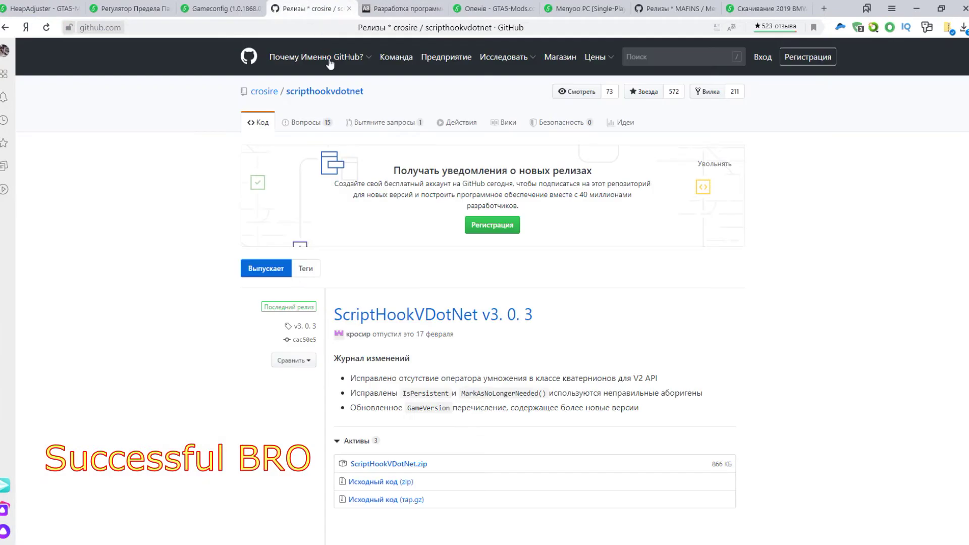
pyautogui.click(375, 463)
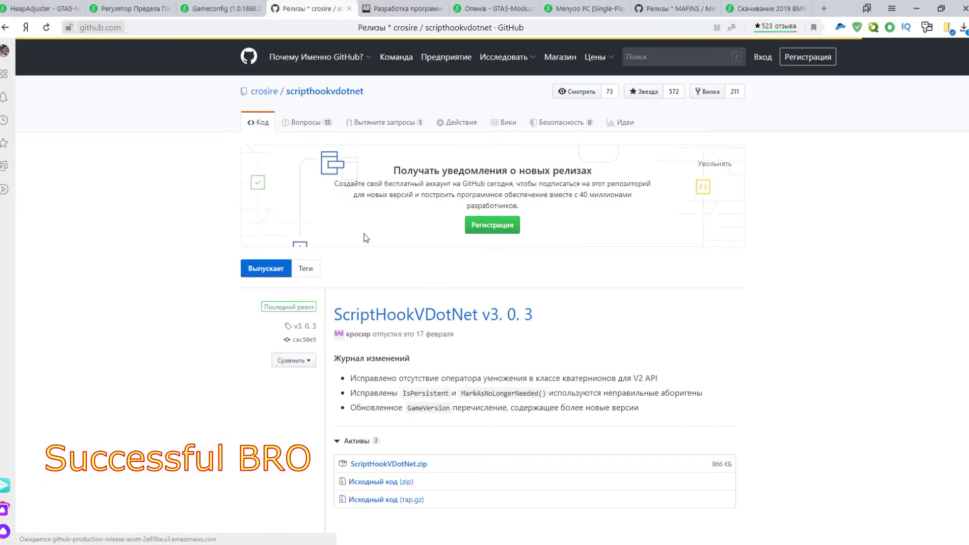
pyautogui.click(393, 265)
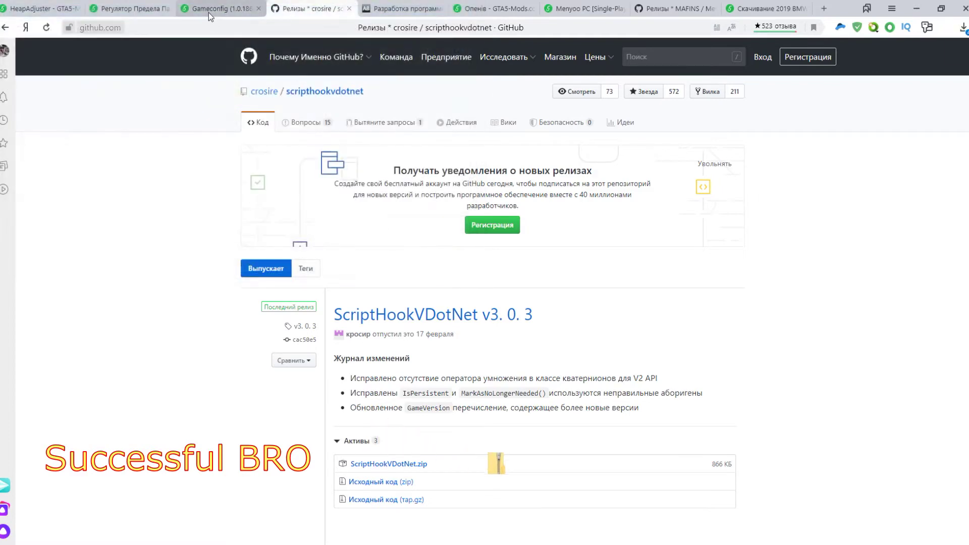
# Download Gameconfig (1.0.1868.0) for Limitless Vehicles V20.0 from GTA5-Mods and save the archive
pyautogui.click(208, 12)
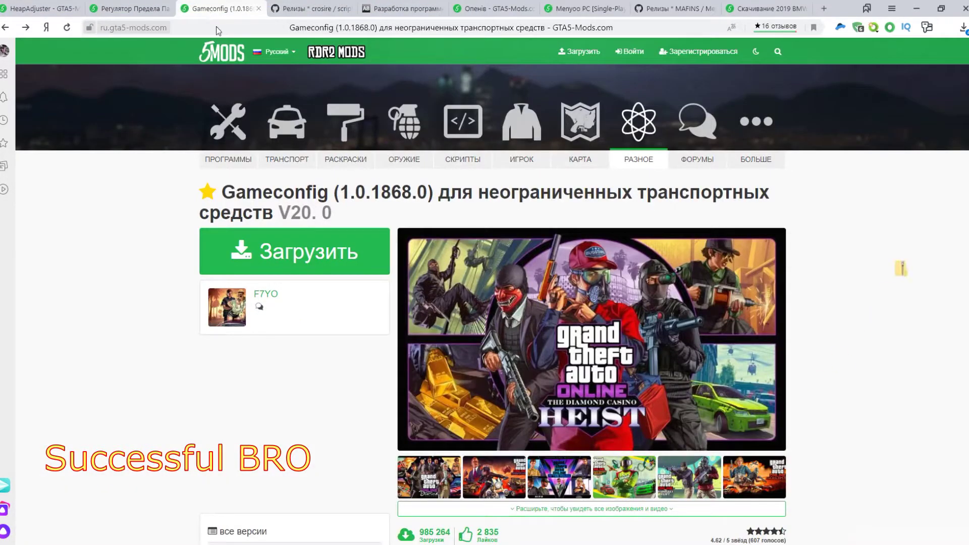
pyautogui.click(288, 254)
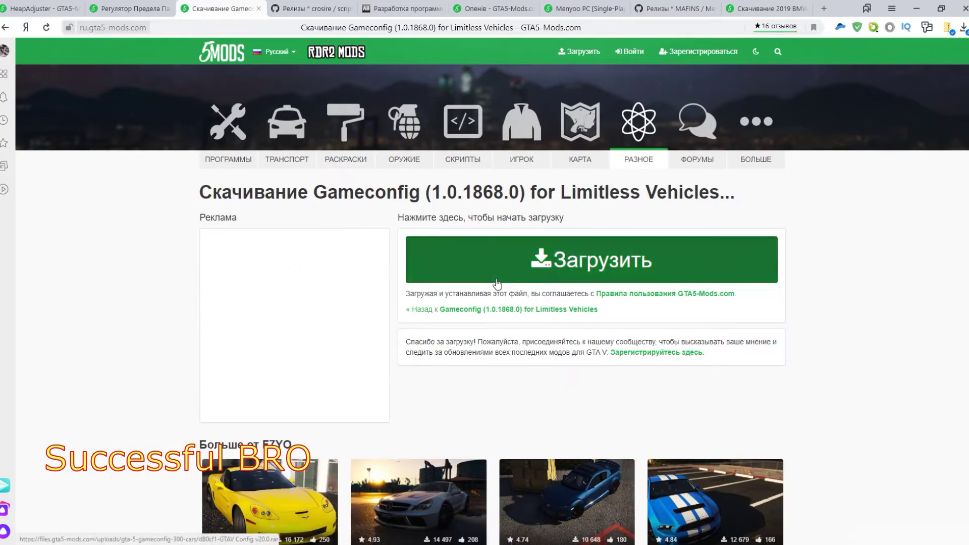
pyautogui.click(497, 282)
pyautogui.click(389, 262)
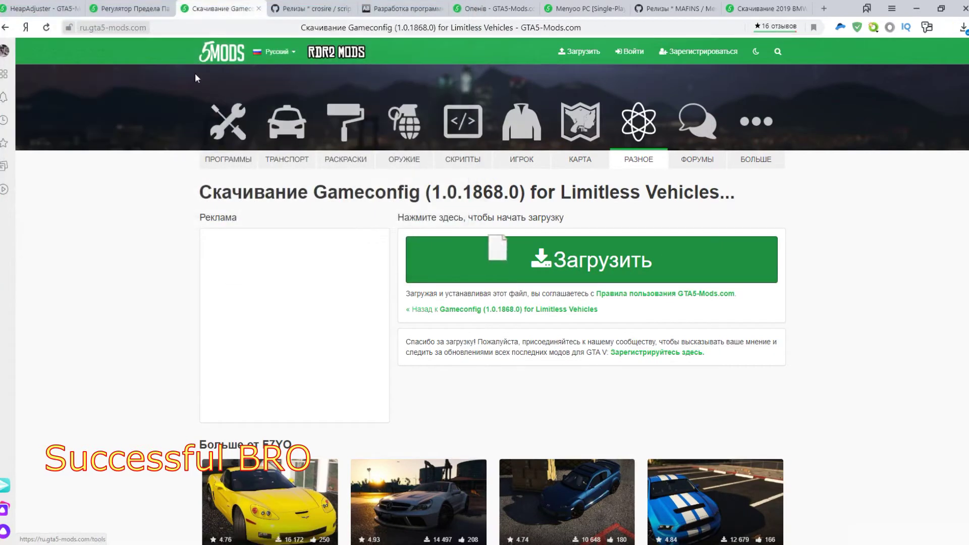
# Download Packfile Limit Adjuster from GTA5-Mods and save c901a6-PackfileLimitAdjuster.rar
pyautogui.click(144, 14)
pyautogui.click(292, 240)
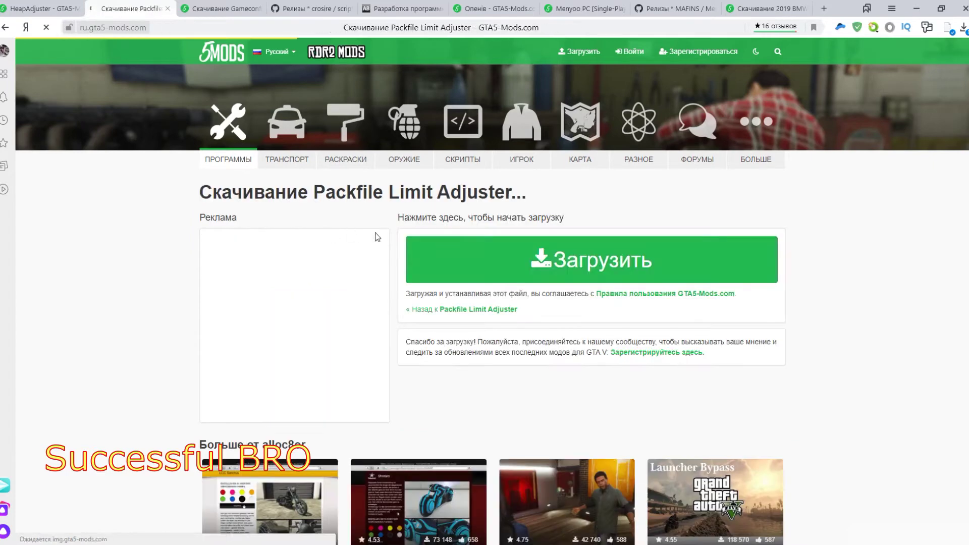
pyautogui.click(510, 254)
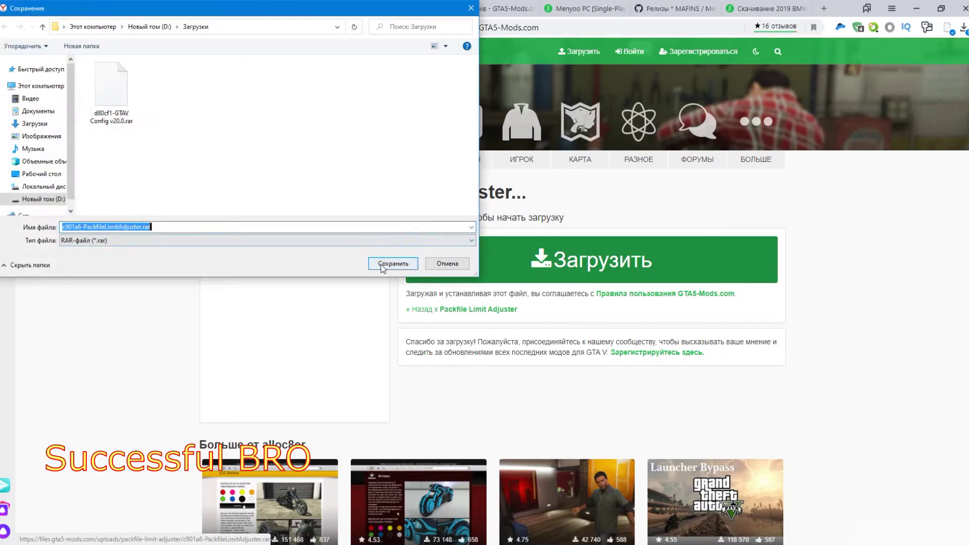
pyautogui.click(393, 264)
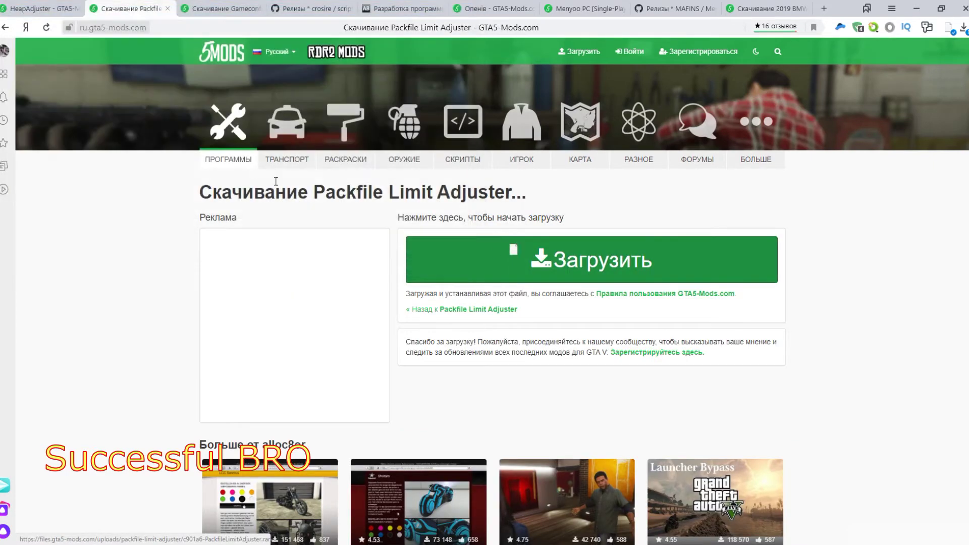
# Download HeapAdjuster from GTA5-Mods and save 225d5d-HeapAdjuster-ini.zip
pyautogui.click(33, 11)
pyautogui.click(298, 238)
pyautogui.click(531, 265)
pyautogui.click(393, 264)
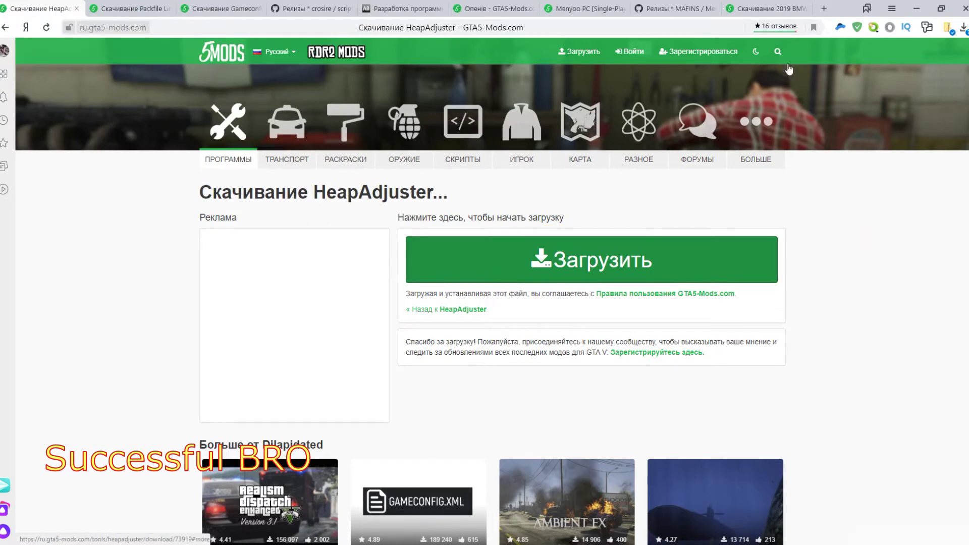
# Switch to File Explorer, extract ScriptHookVDotNet.zip into its own folder in Загрузки with 7-Zip, and delete the archive
pyautogui.click(915, 9)
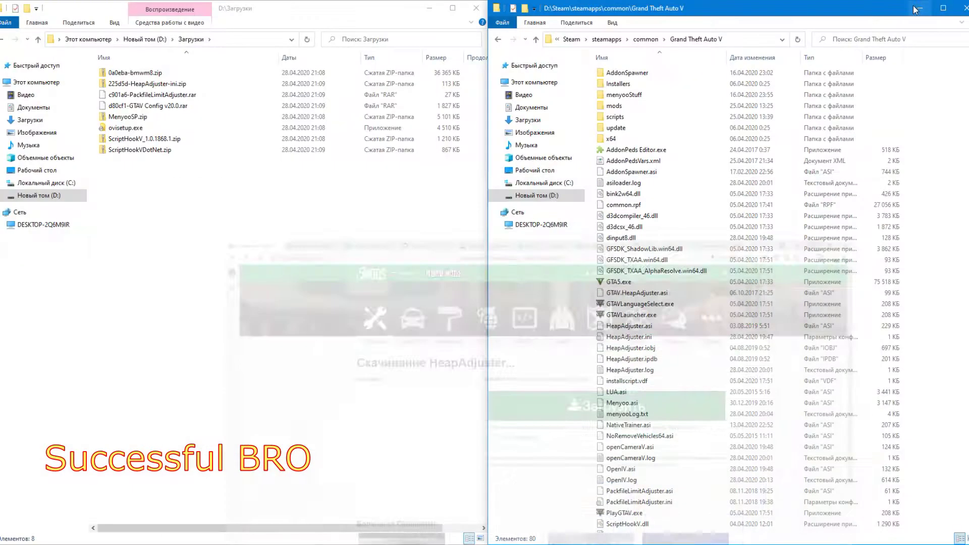
pyautogui.moveTo(267, 182); pyautogui.dragTo(219, 68)
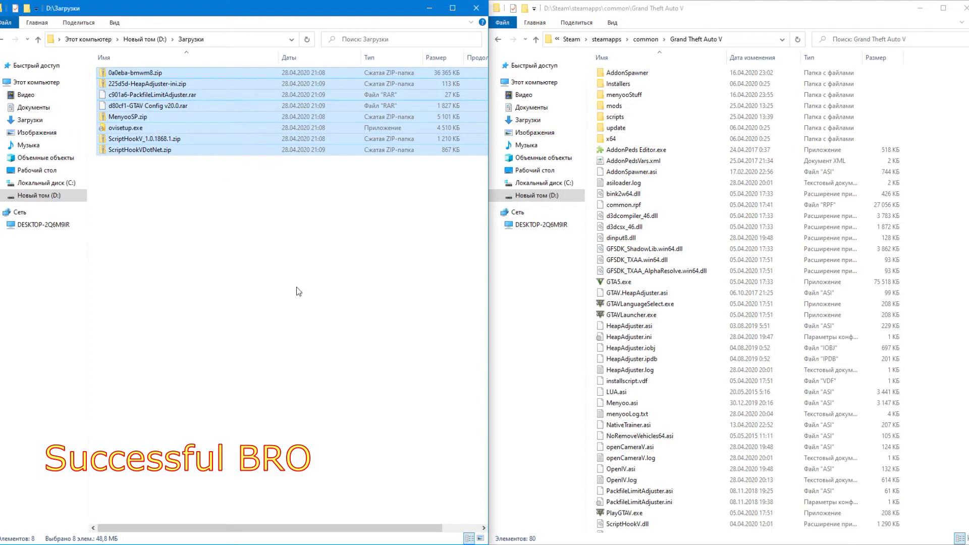
pyautogui.click(313, 290)
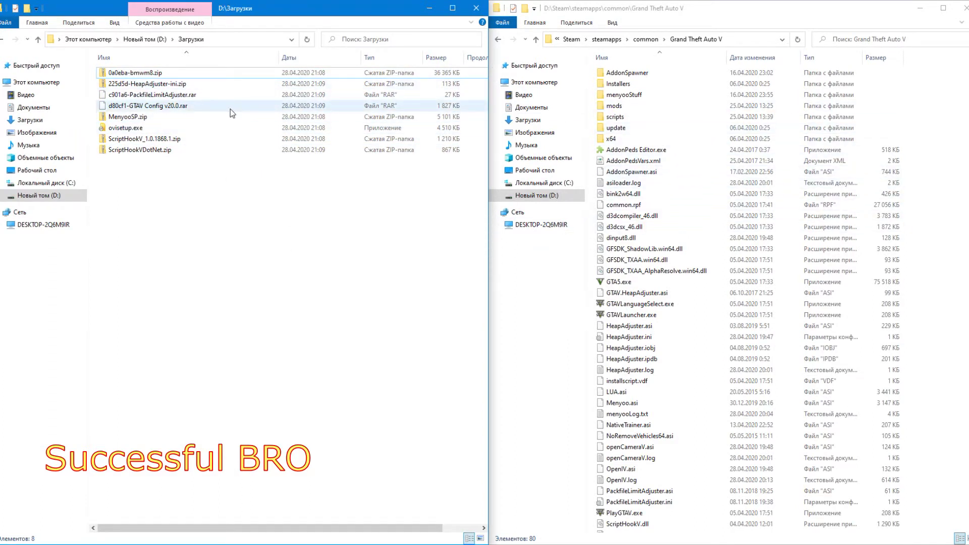
pyautogui.rightClick(183, 150)
pyautogui.moveTo(293, 207)
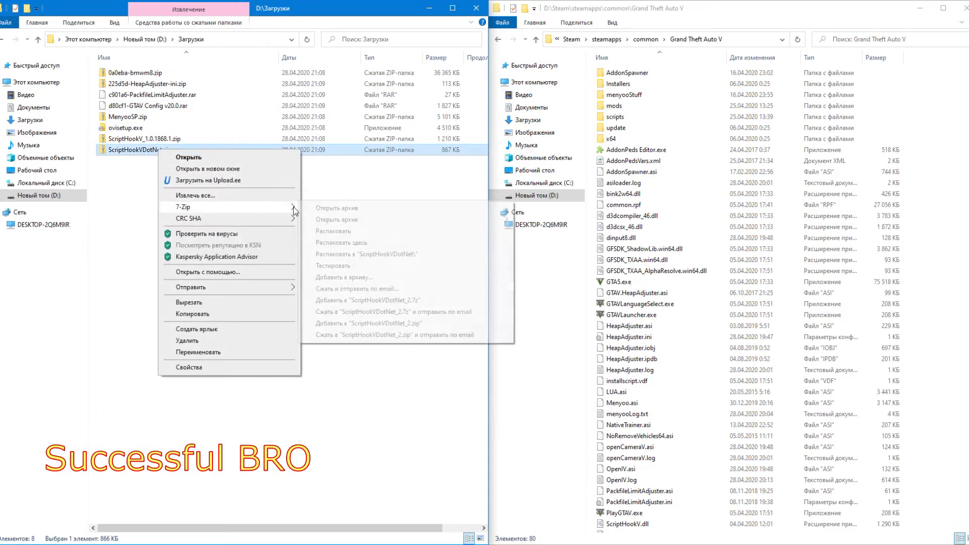
pyautogui.click(405, 255)
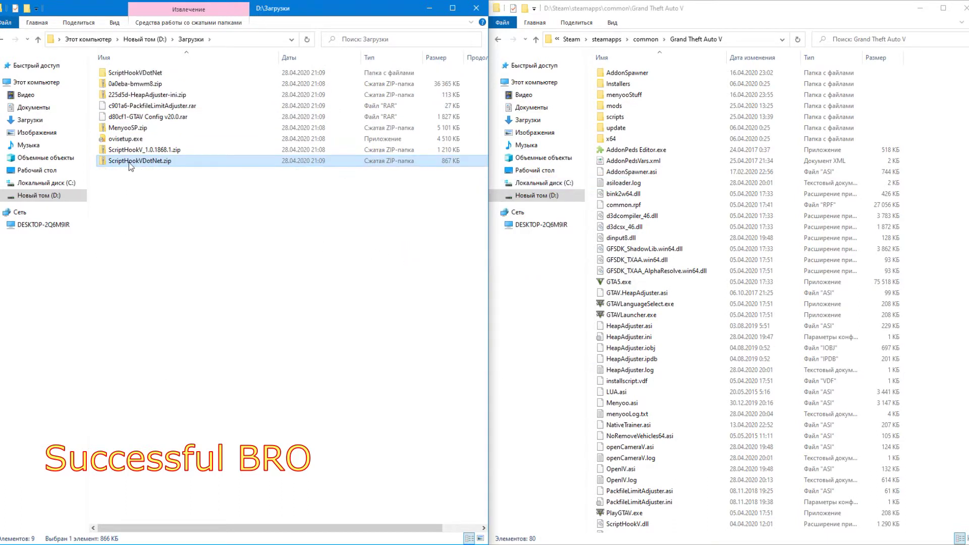
pyautogui.rightClick(128, 162)
pyautogui.click(158, 353)
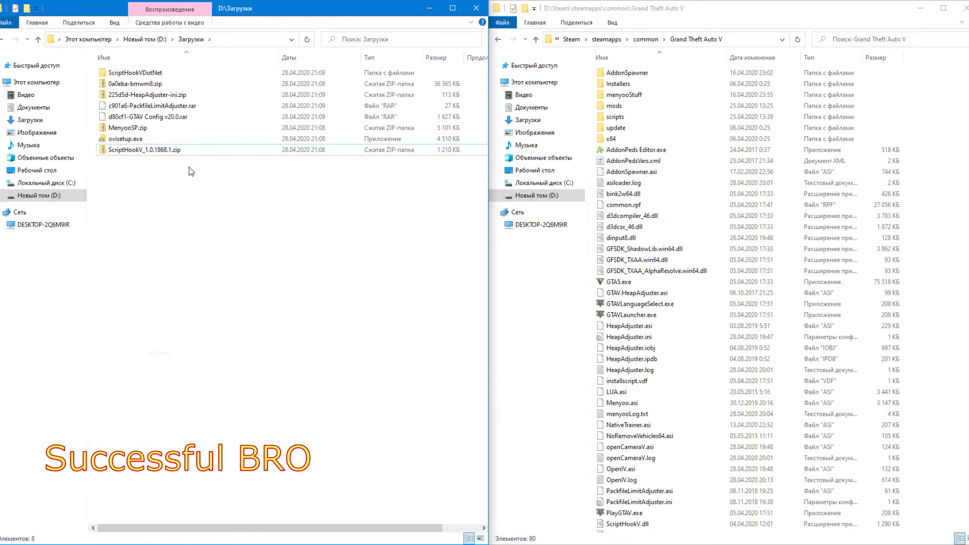
# Copy the six ScriptHookVDotNet .asi, .ini, .dll and .xml files into the Grand Theft Auto V folder, replacing the existing ones
pyautogui.click(157, 78)
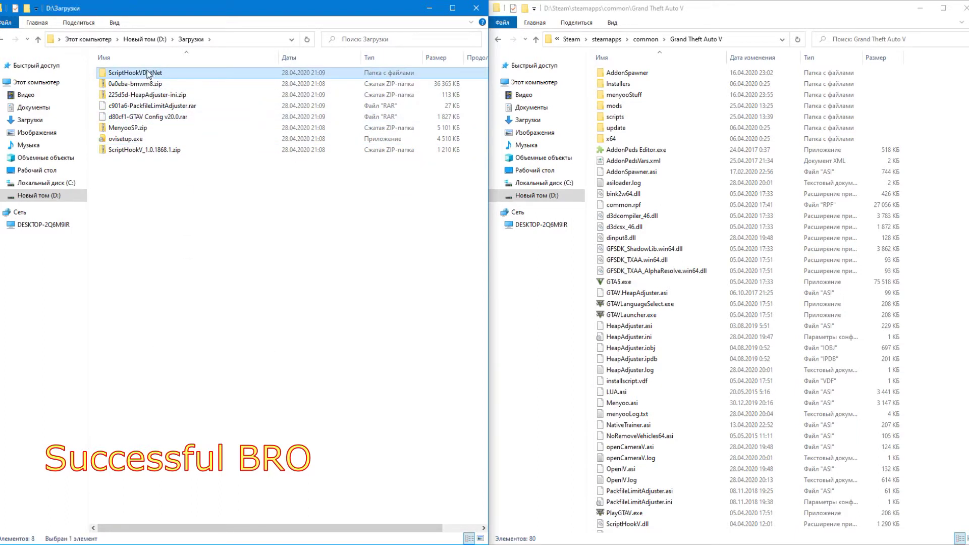
pyautogui.doubleClick(148, 74)
pyautogui.moveTo(172, 184); pyautogui.dragTo(137, 101)
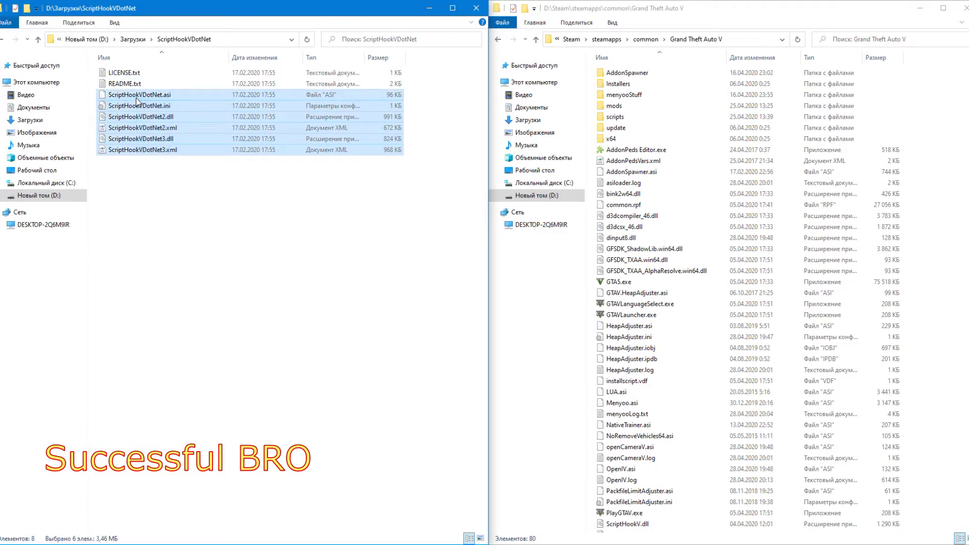
pyautogui.rightClick(136, 101)
pyautogui.click(202, 210)
pyautogui.rightClick(925, 291)
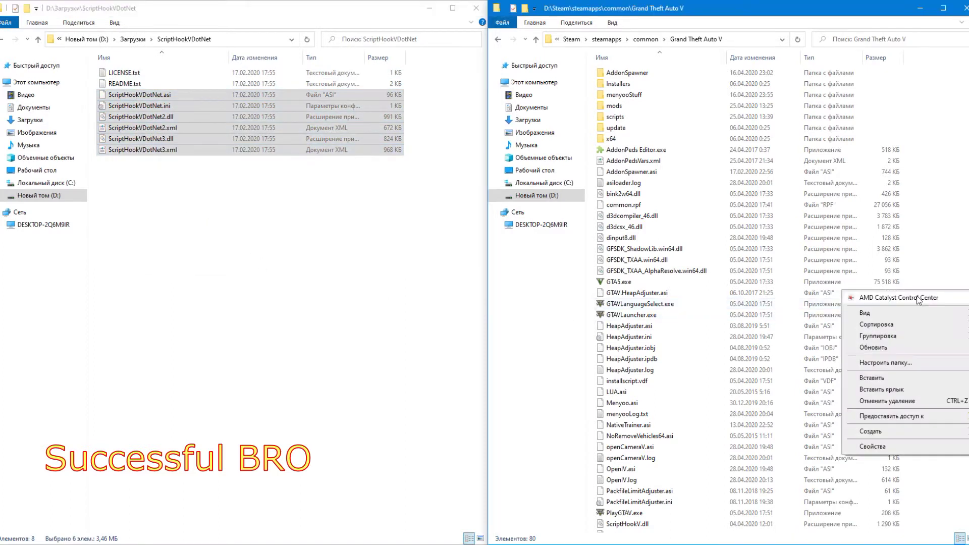
pyautogui.click(867, 377)
pyautogui.moveTo(269, 126); pyautogui.dragTo(549, 127)
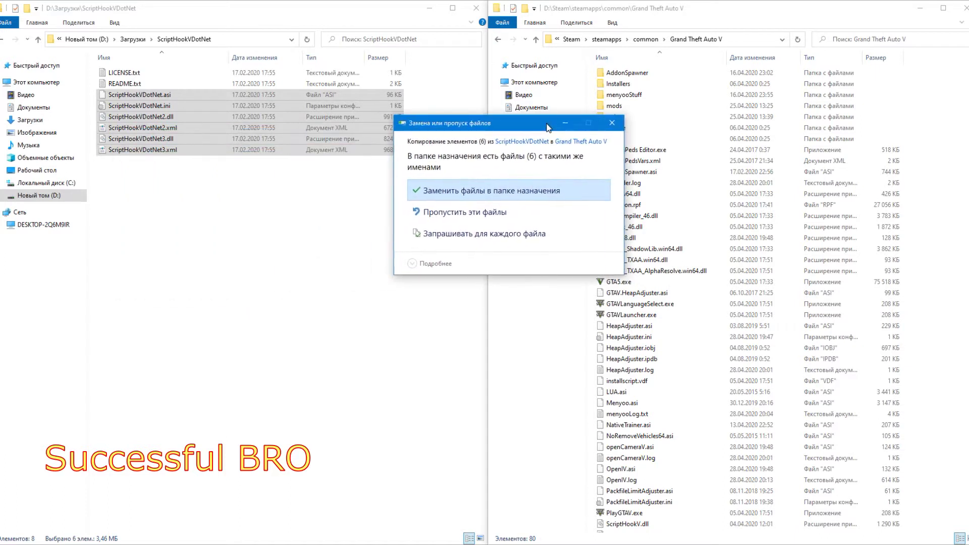
pyautogui.click(486, 190)
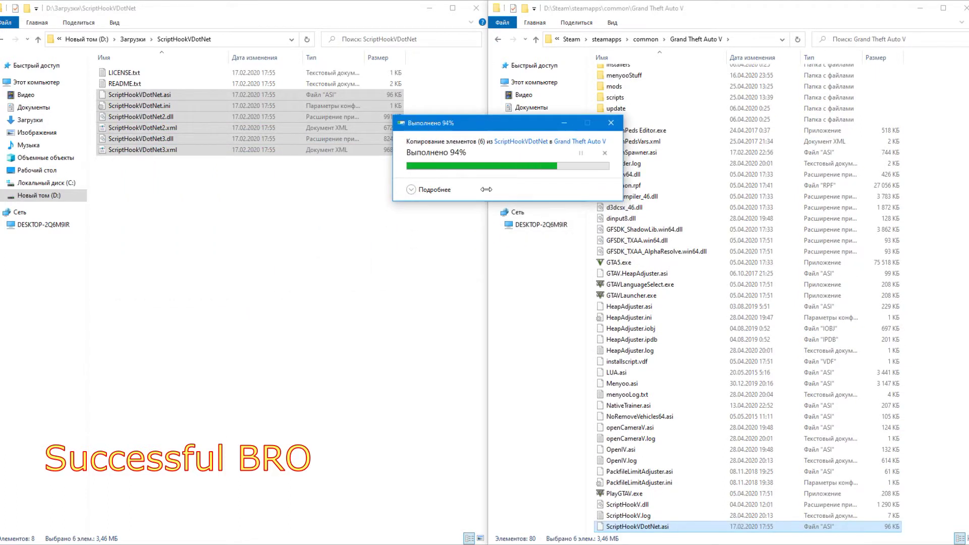
pyautogui.click(919, 154)
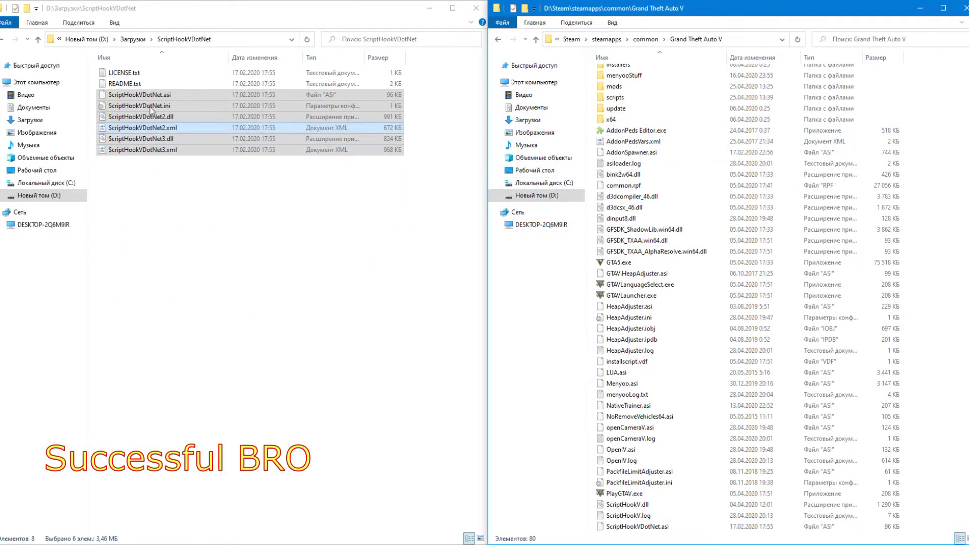
# Return to the Загрузки folder and delete the extracted ScriptHookVDotNet folder
pyautogui.click(6, 40)
pyautogui.rightClick(142, 73)
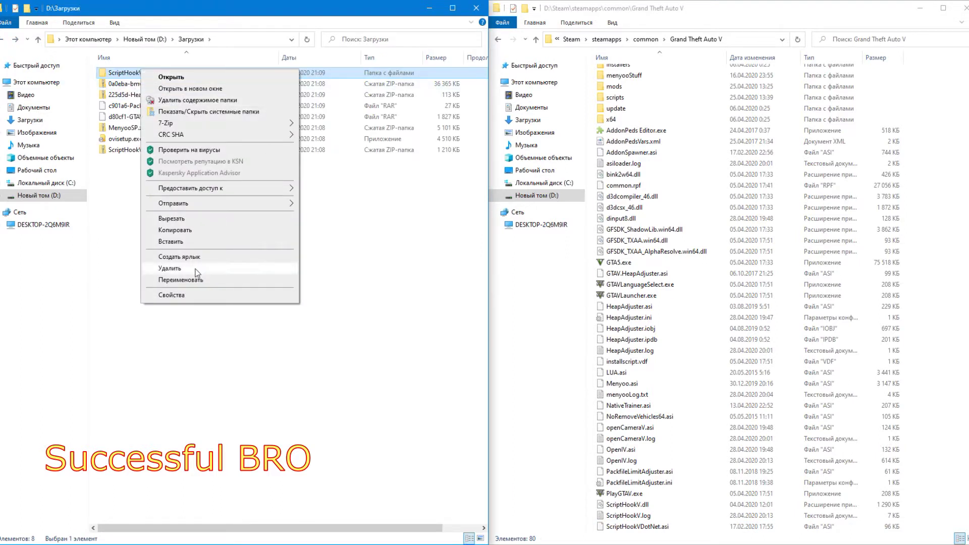
pyautogui.click(166, 267)
# Extract ScriptHookV_1.0.1868.1.zip into its own folder with 7-Zip and delete the archive
pyautogui.rightClick(151, 145)
pyautogui.moveTo(262, 190)
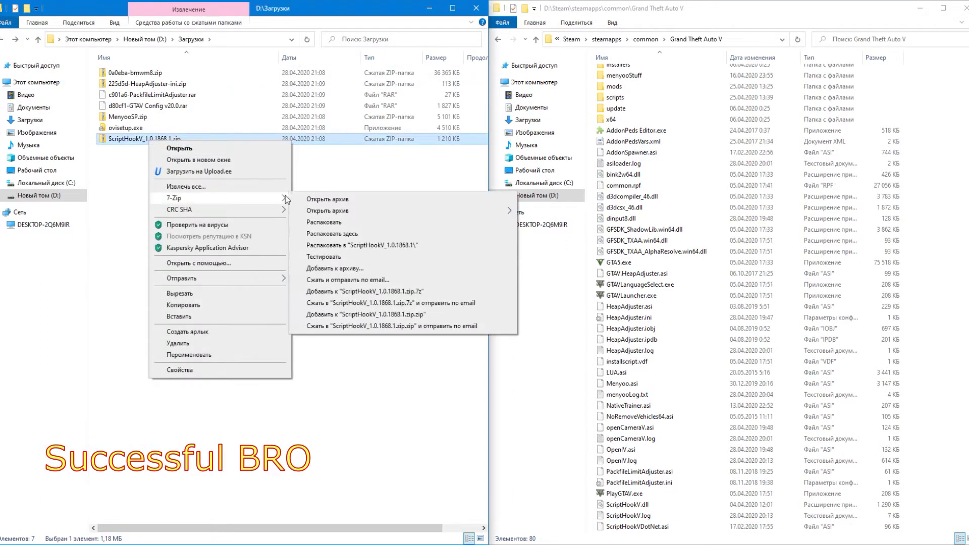
pyautogui.click(364, 246)
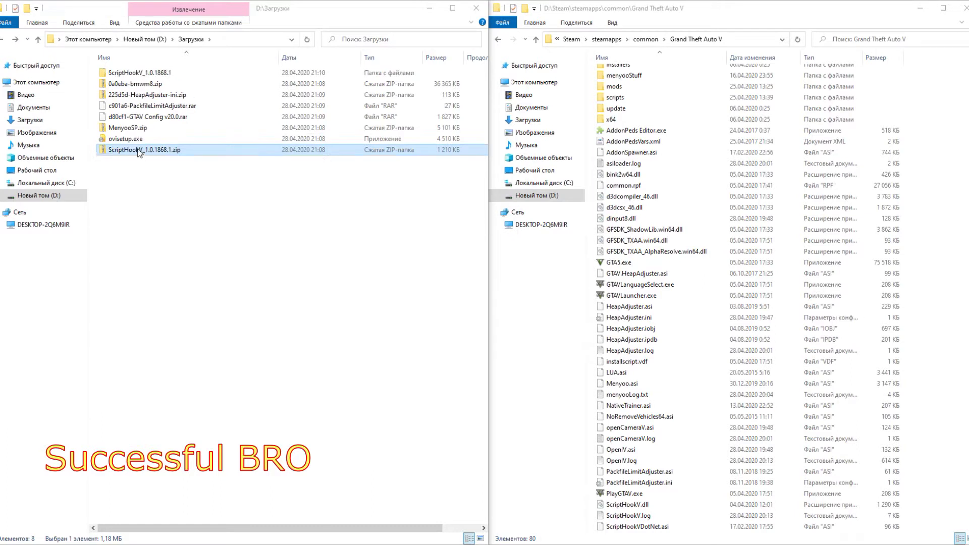
pyautogui.rightClick(139, 150)
pyautogui.click(166, 352)
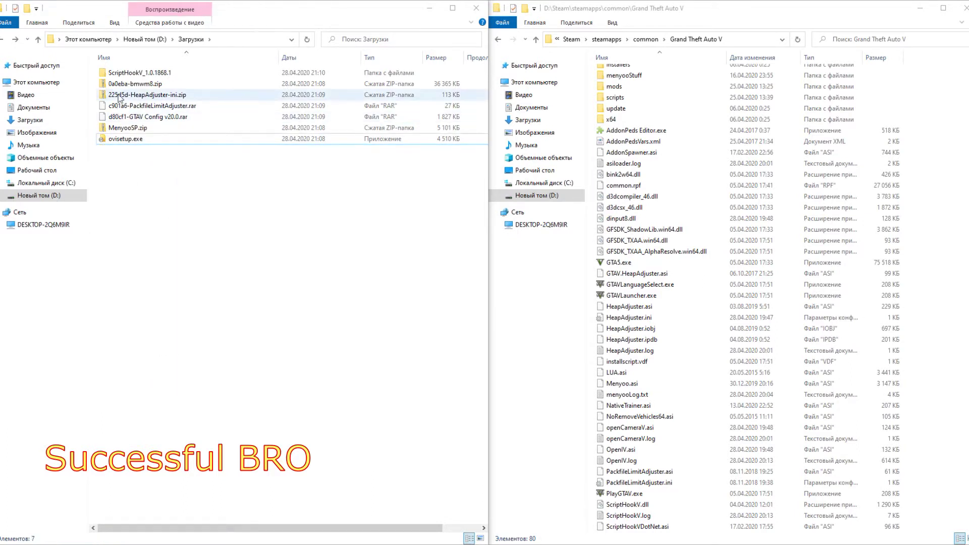
# Open the bin folder inside the extracted ScriptHookV_1.0.1868.1 folder and delete NativeTrainer.asi
pyautogui.doubleClick(126, 74)
pyautogui.doubleClick(126, 74)
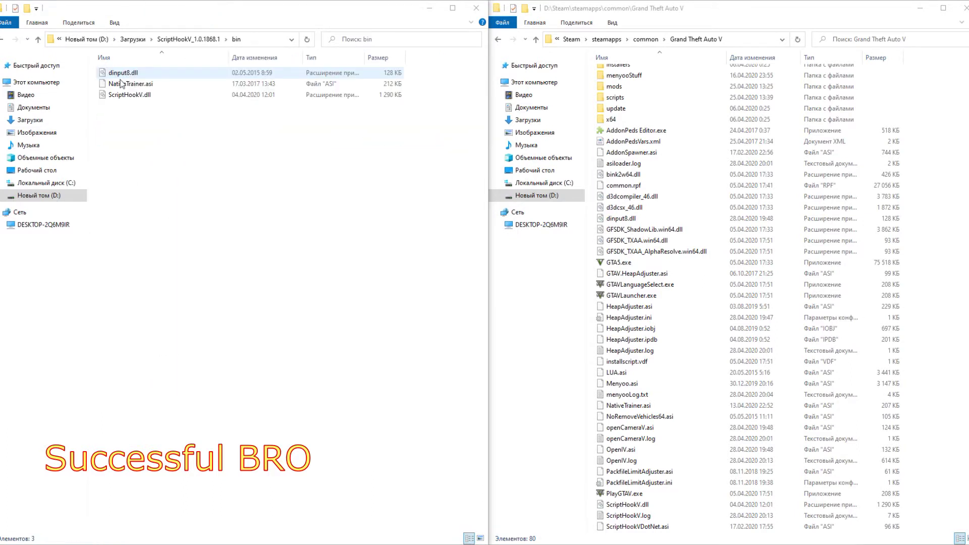
pyautogui.rightClick(121, 83)
pyautogui.click(181, 231)
# Copy dinput8.dll and ScriptHookV.dll from the bin folder into the Grand Theft Auto V folder, replacing the existing files
pyautogui.moveTo(152, 104); pyautogui.dragTo(134, 73)
pyautogui.rightClick(134, 74)
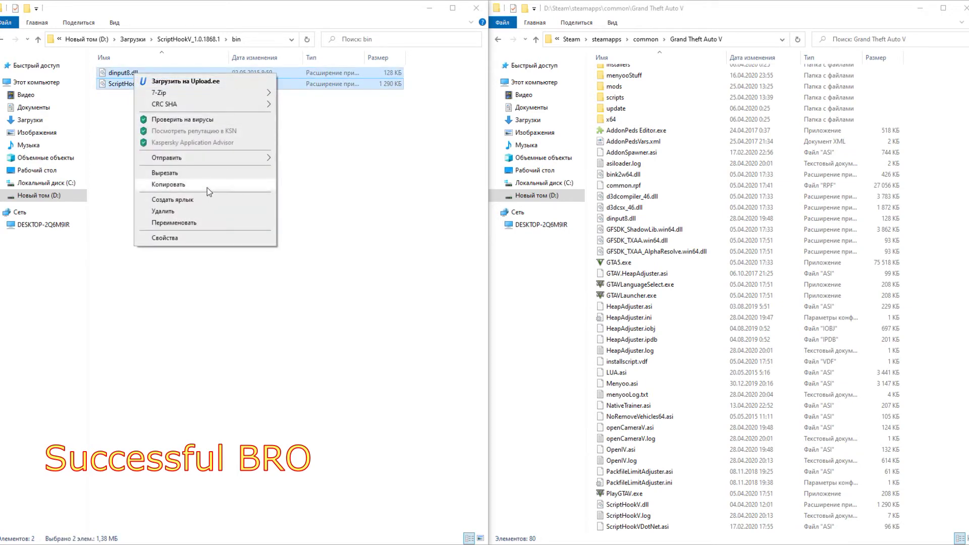
pyautogui.click(207, 185)
pyautogui.rightClick(945, 260)
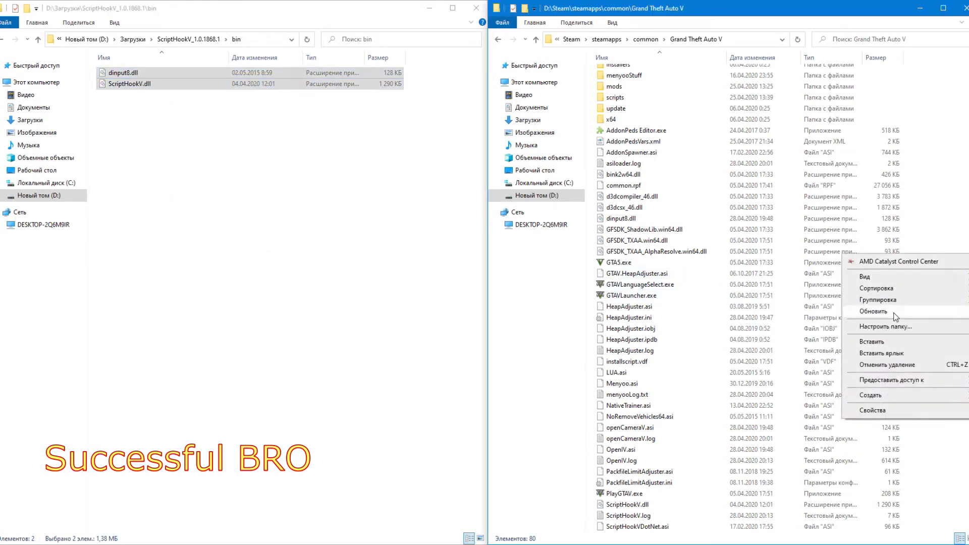
pyautogui.click(881, 341)
pyautogui.click(455, 210)
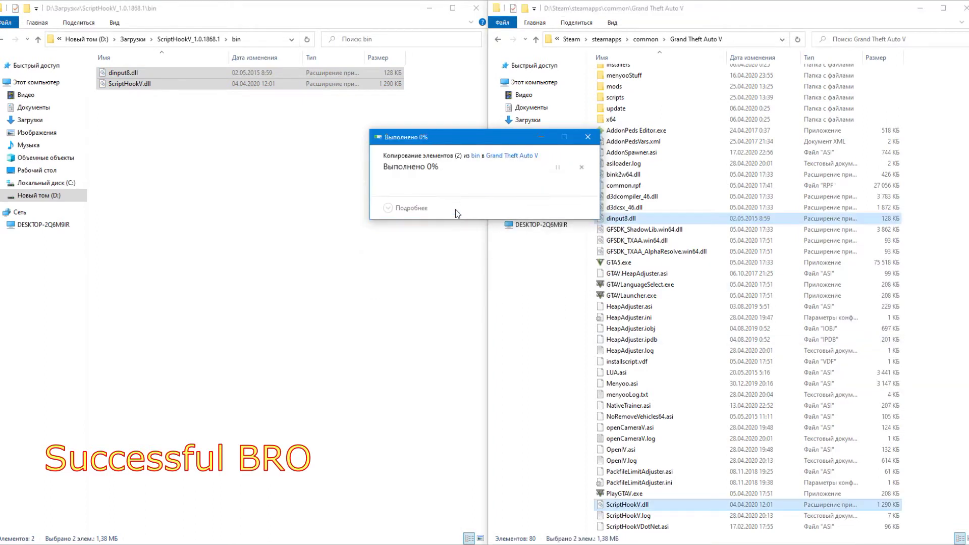
# Return to the Загрузки folder and delete the extracted ScriptHookV_1.0.1868.1 folder
pyautogui.click(5, 38)
pyautogui.click(4, 39)
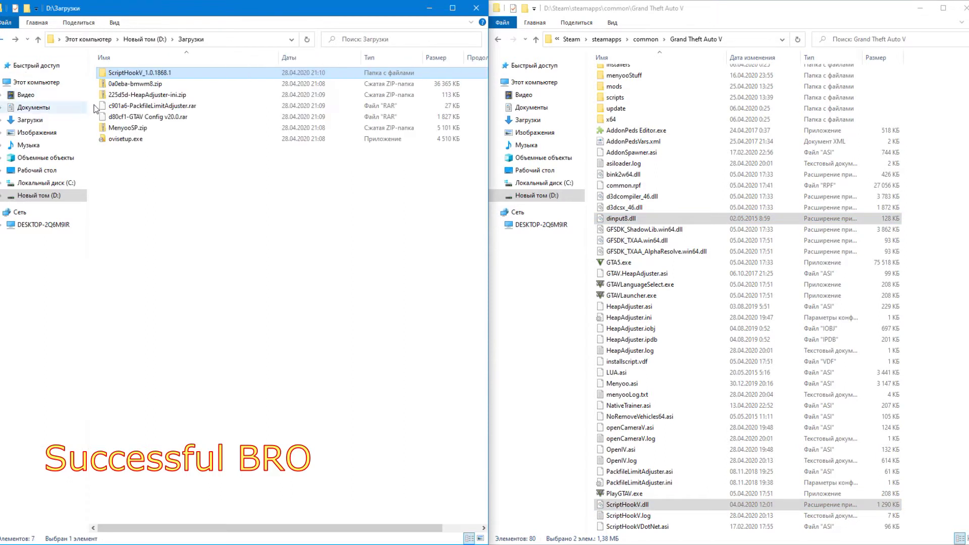
pyautogui.rightClick(128, 74)
pyautogui.click(173, 274)
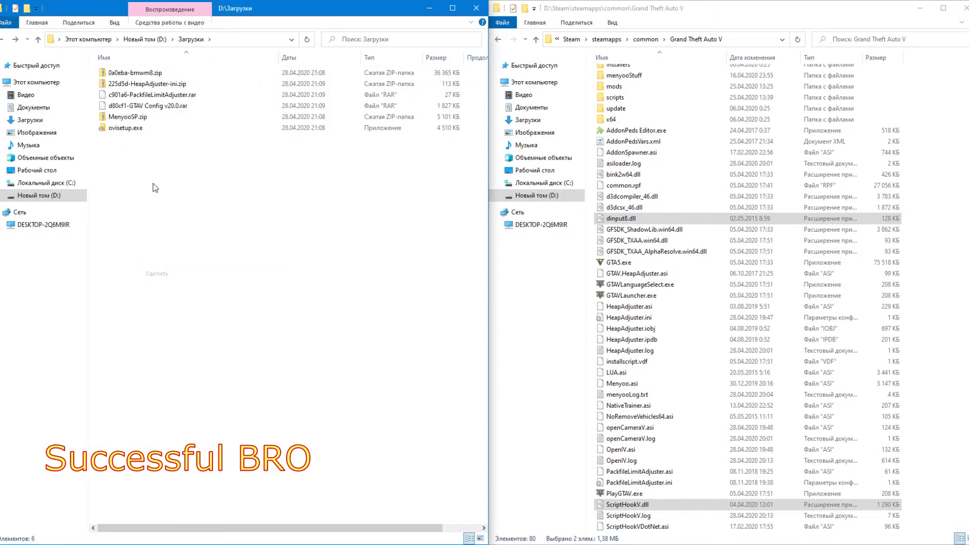
# Extract MenyooSP.zip into its own MenyooSP folder with 7-Zip and delete the archive
pyautogui.rightClick(135, 117)
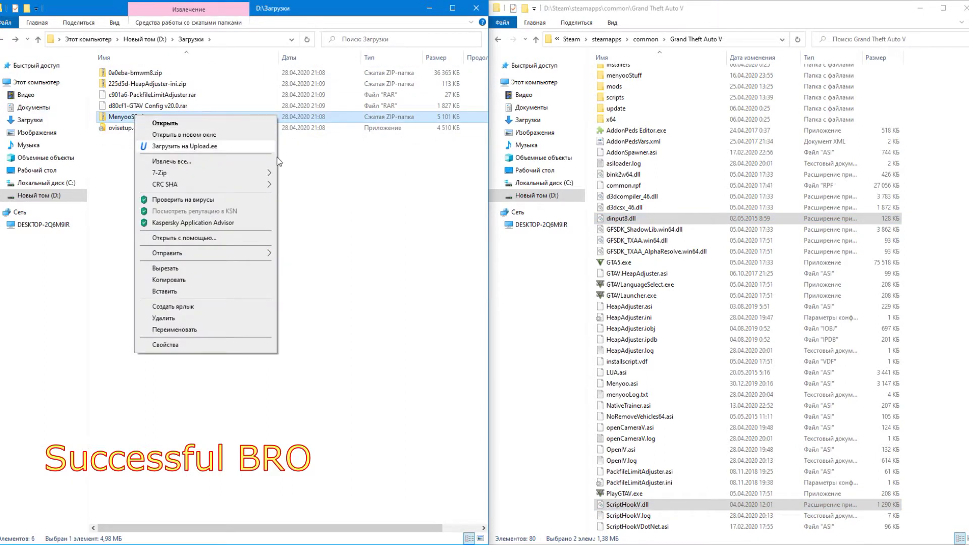
pyautogui.moveTo(252, 173)
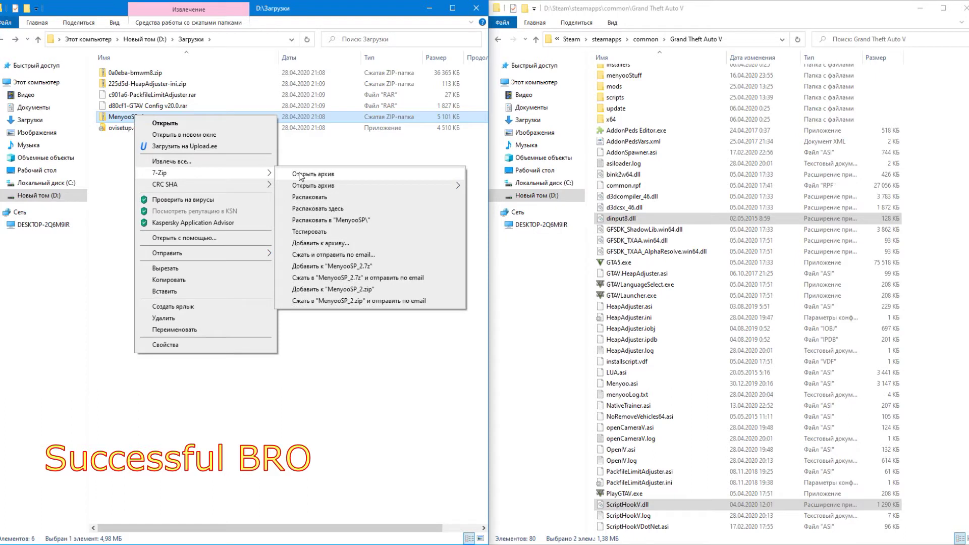
pyautogui.click(362, 222)
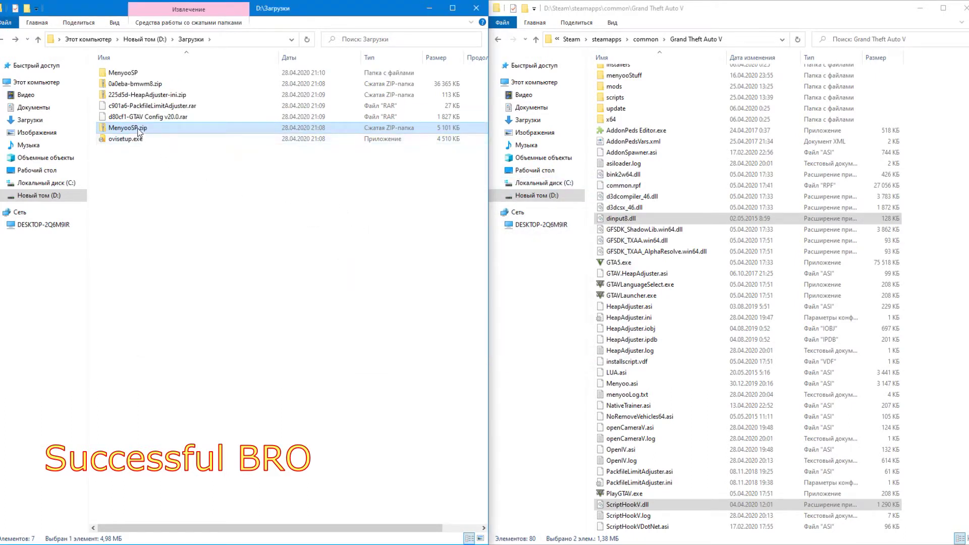
pyautogui.rightClick(139, 132)
pyautogui.click(180, 329)
# Open the extracted MenyooSP folder and delete License.txt and Readme.txt
pyautogui.click(125, 74)
pyautogui.doubleClick(125, 74)
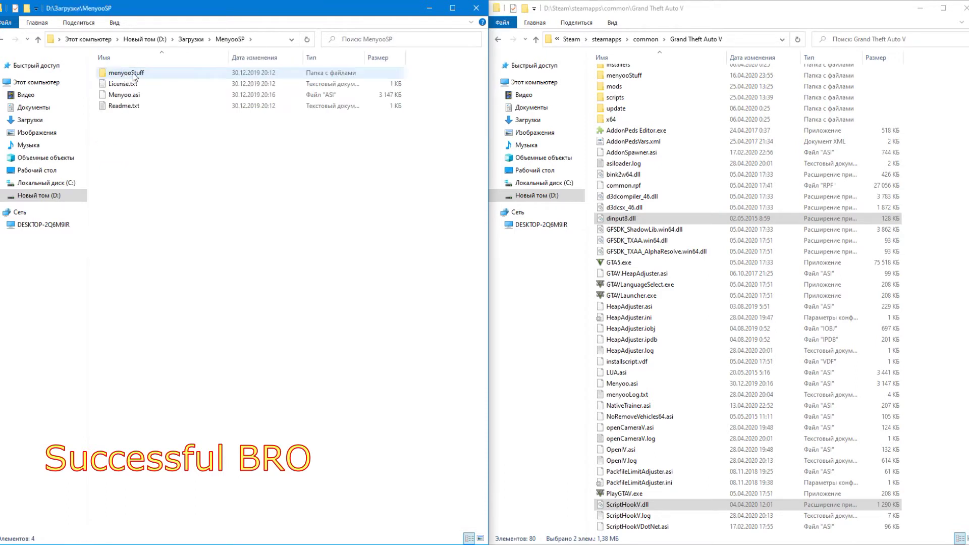
pyautogui.rightClick(130, 84)
pyautogui.click(157, 269)
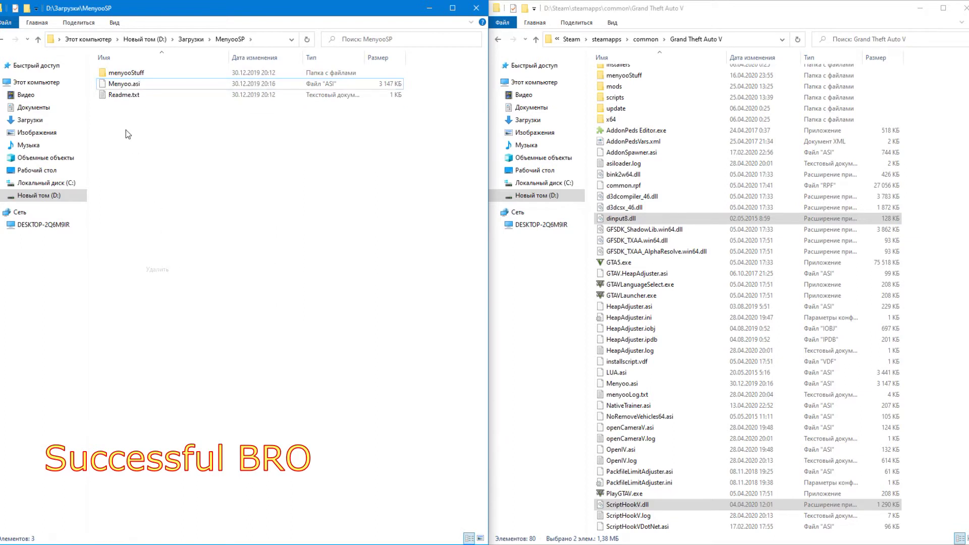
pyautogui.rightClick(122, 96)
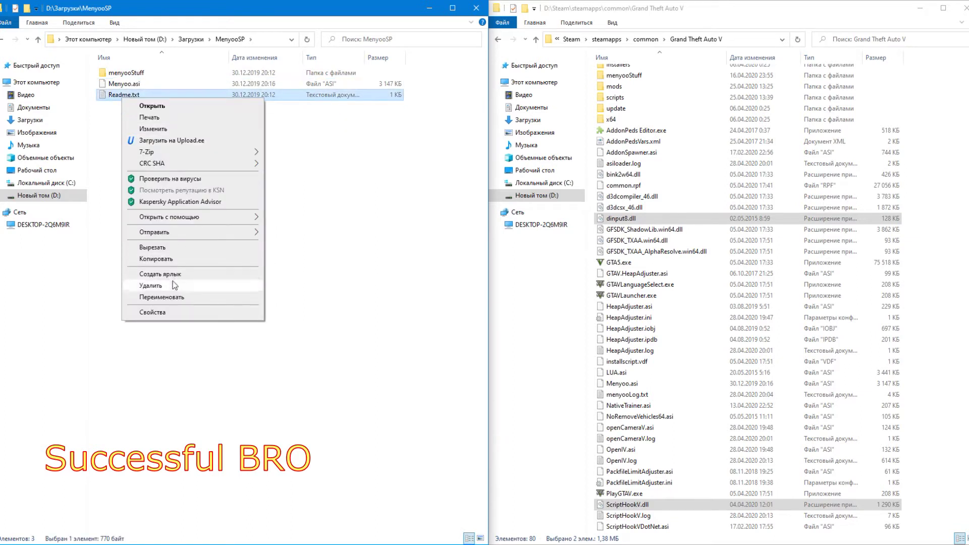
pyautogui.click(150, 285)
# Copy the menyooStuff folder and Menyoo.asi into the Grand Theft Auto V folder, replacing the existing files
pyautogui.moveTo(118, 105); pyautogui.dragTo(119, 73)
pyautogui.rightClick(119, 72)
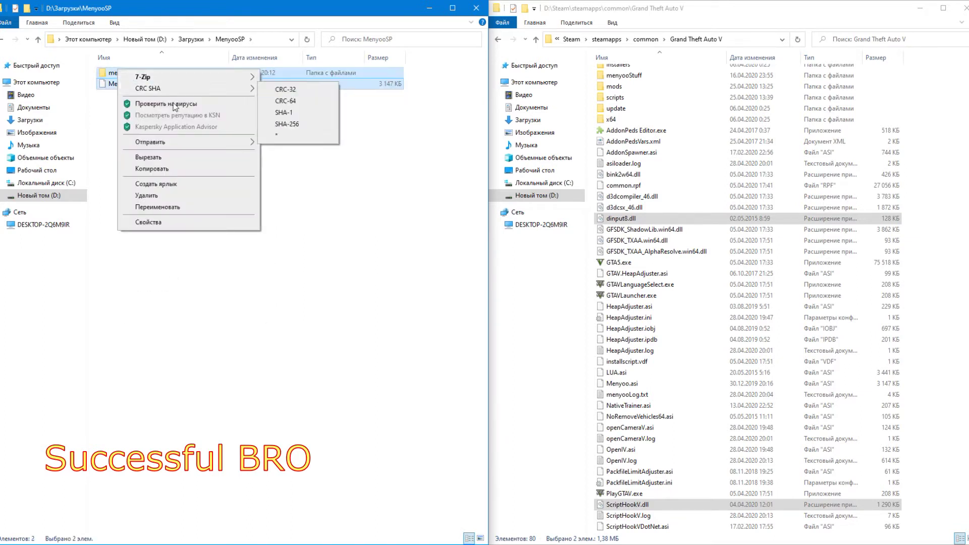
pyautogui.click(173, 169)
pyautogui.rightClick(925, 164)
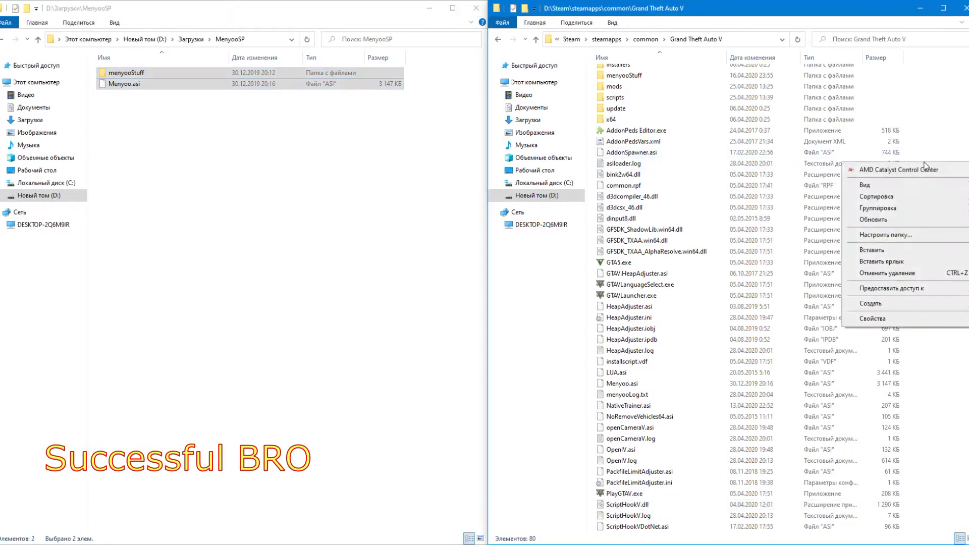
pyautogui.click(881, 249)
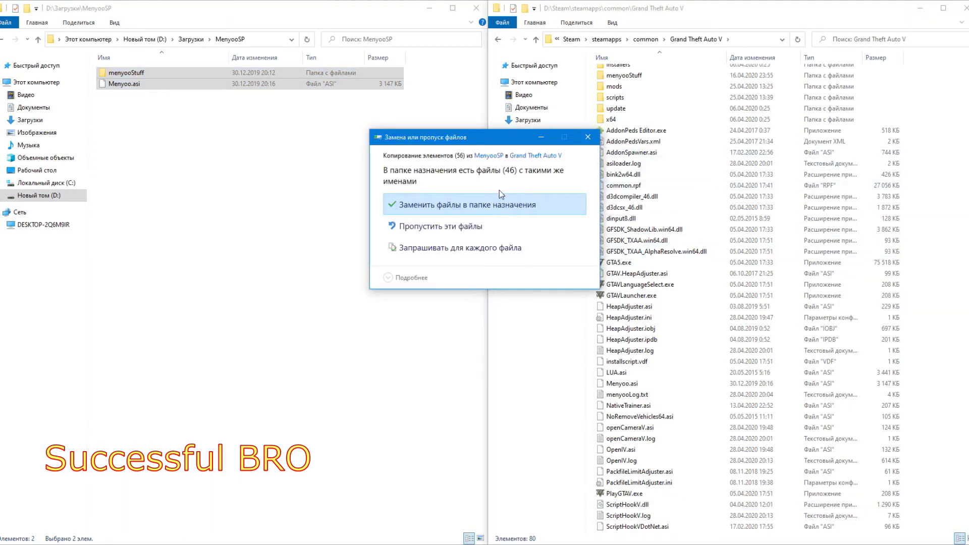
pyautogui.click(495, 203)
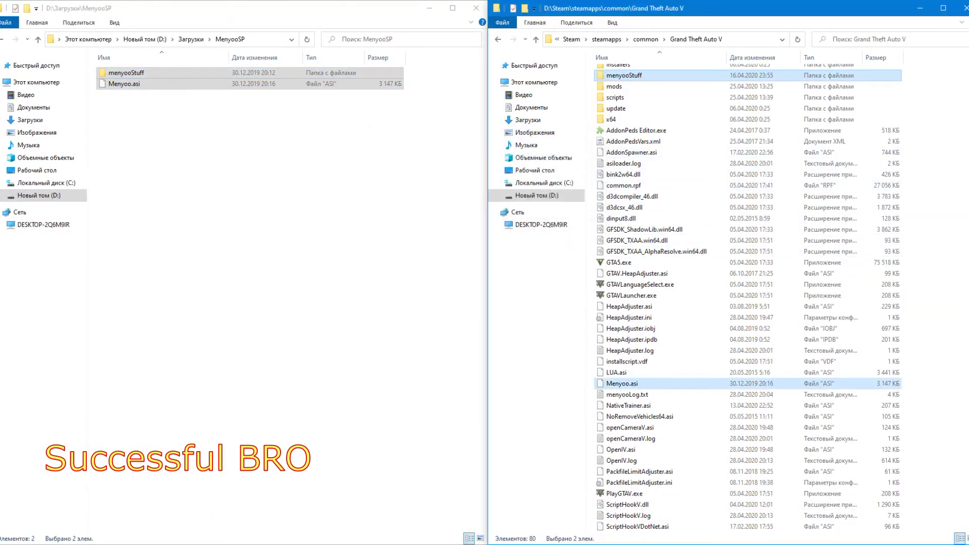
# Go back up to the Загрузки folder and delete the extracted MenyooSP folder
pyautogui.hotkey('alt', 'Up')
pyautogui.rightClick(115, 76)
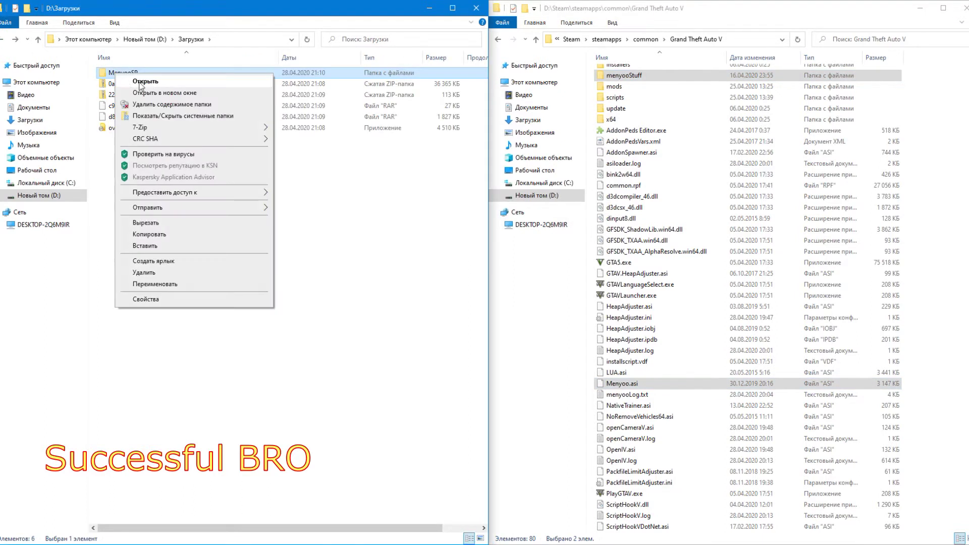
pyautogui.click(186, 273)
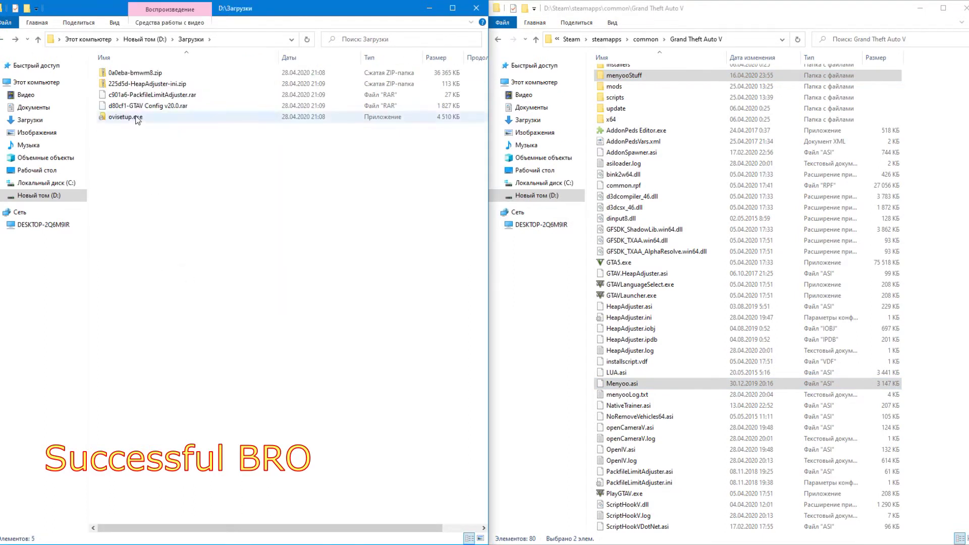
# Extract c901a6-PackfileLimitAdjuster.rar into its own folder with 7-Zip and delete the archive
pyautogui.rightClick(138, 97)
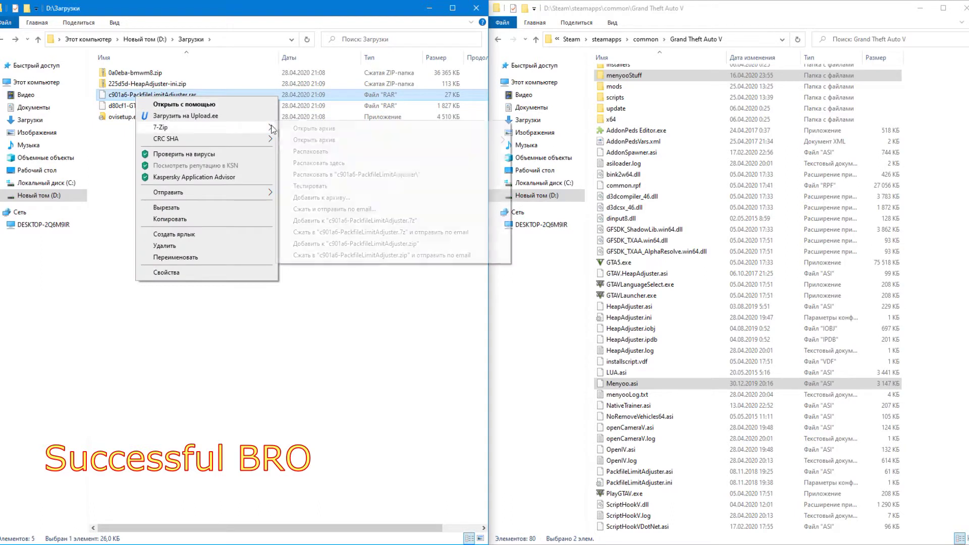
pyautogui.moveTo(263, 127)
pyautogui.click(363, 174)
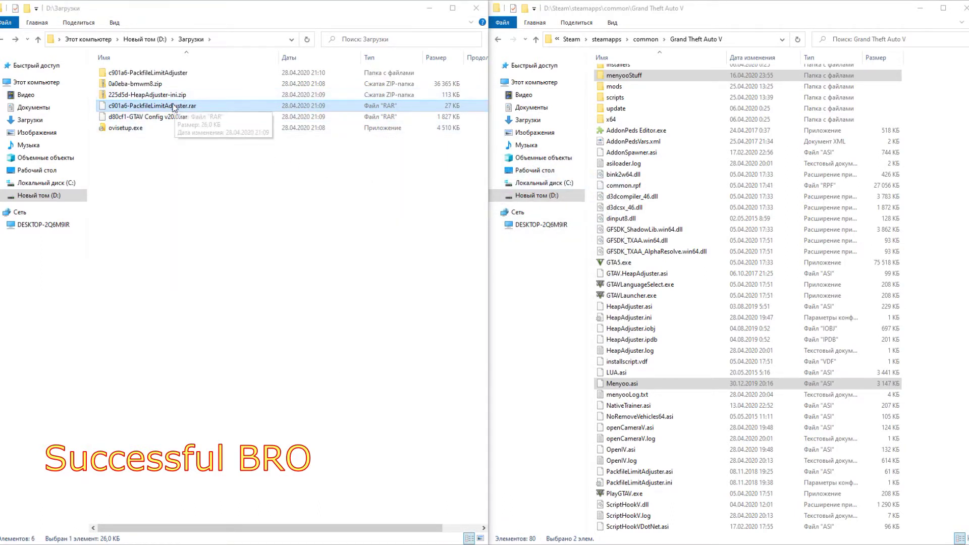
pyautogui.rightClick(173, 105)
pyautogui.click(201, 252)
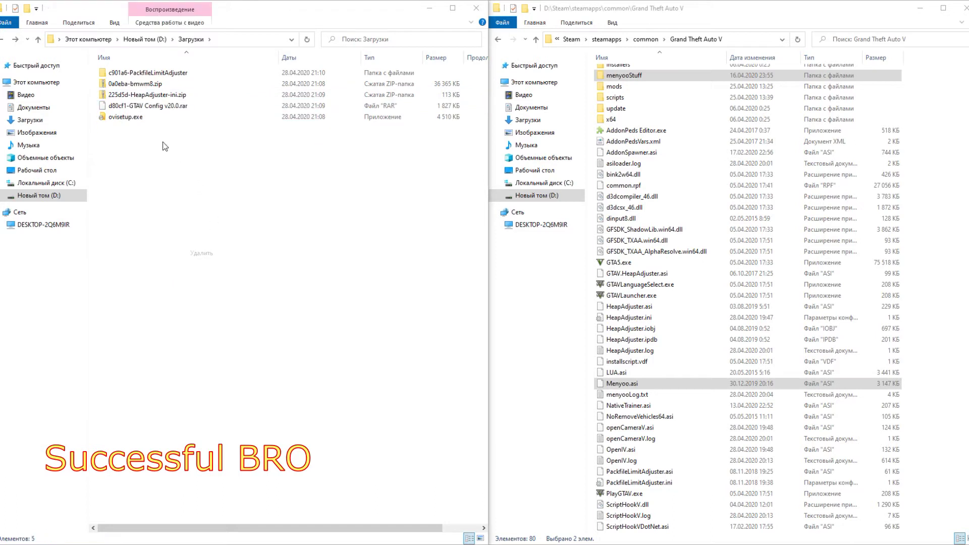
# Copy PackfileLimitAdjuster.asi and PackfileLimitAdjuster.ini from the extracted folder into the Grand Theft Auto V folder, replacing the existing files
pyautogui.doubleClick(150, 74)
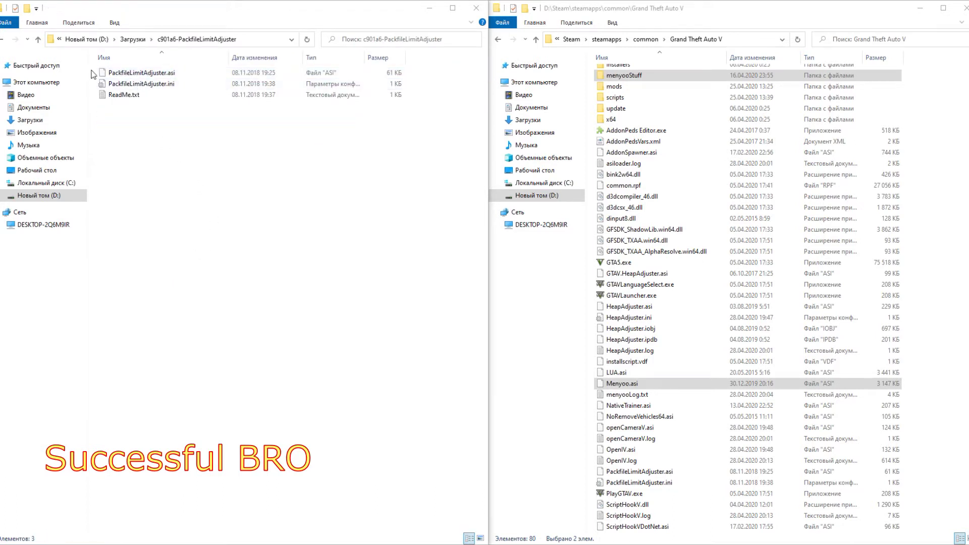
pyautogui.moveTo(91, 71); pyautogui.dragTo(114, 81)
pyautogui.rightClick(115, 86)
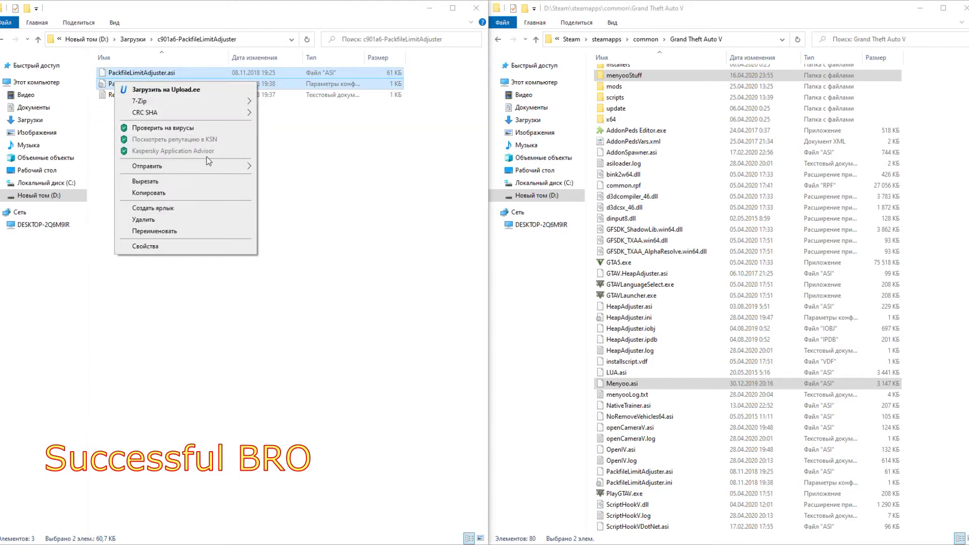
pyautogui.click(175, 196)
pyautogui.rightClick(913, 244)
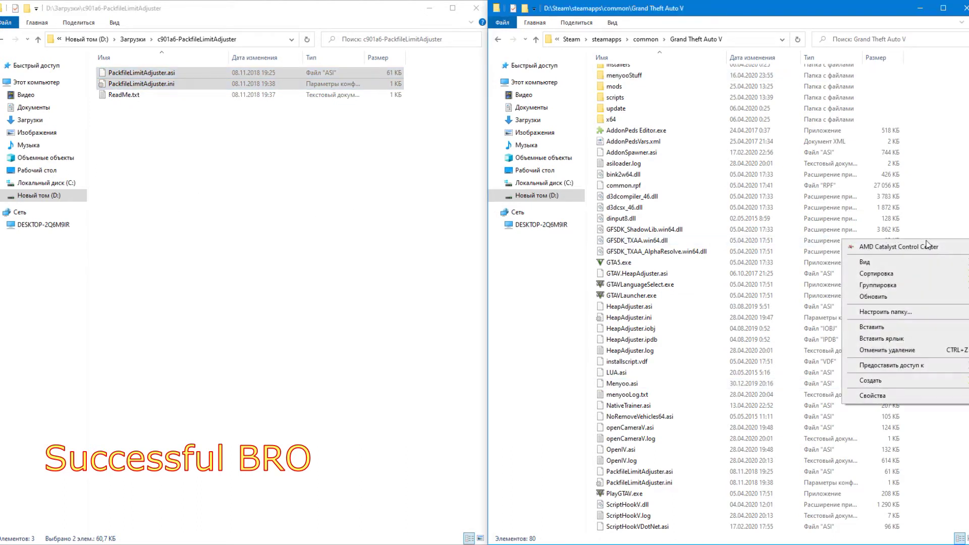
pyautogui.click(881, 326)
pyautogui.click(510, 204)
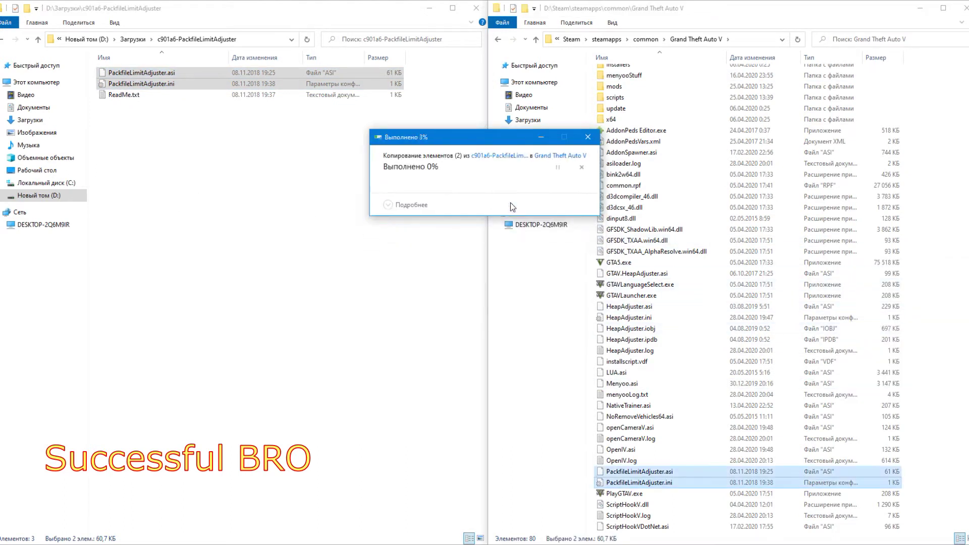
# Return to the Загрузки folder and delete the extracted c901a6-PackfileLimitAdjuster folder
pyautogui.click(5, 39)
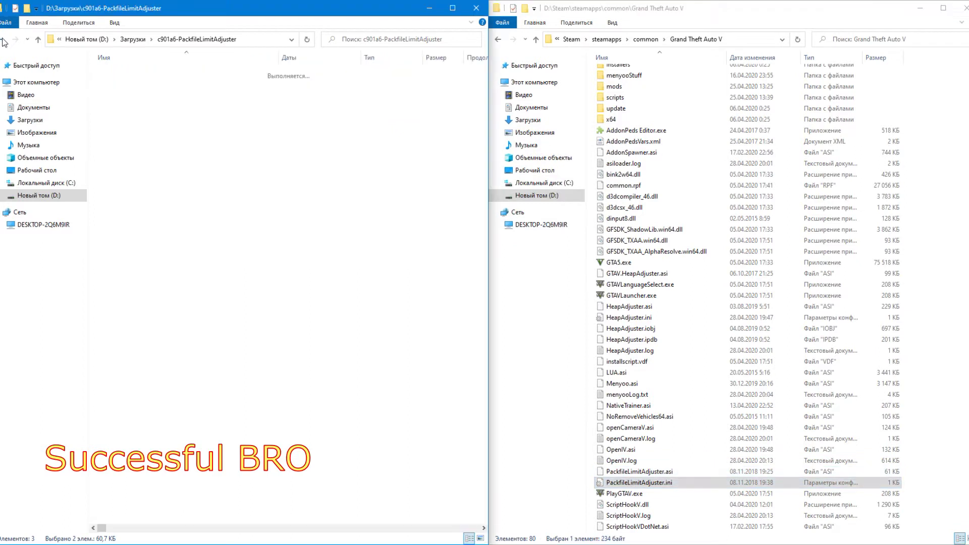
pyautogui.rightClick(118, 68)
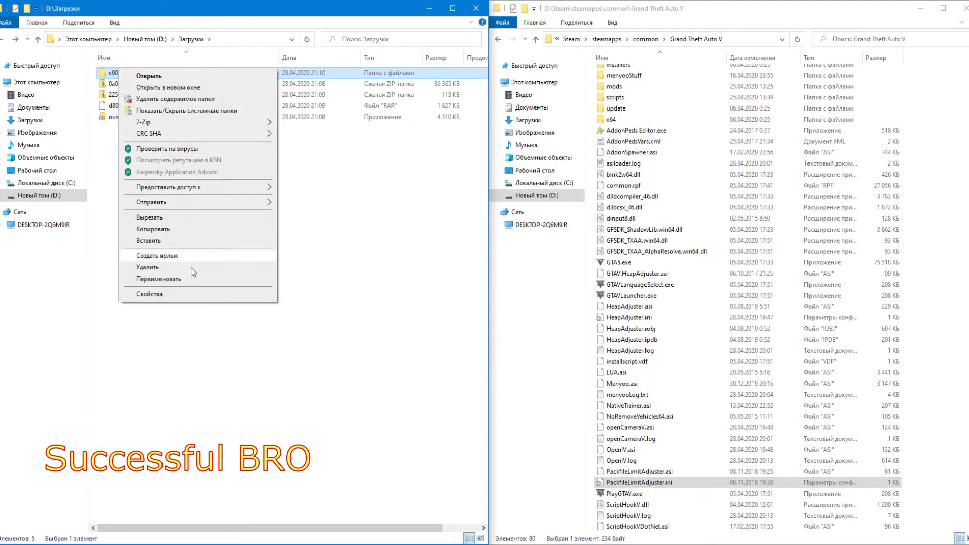
pyautogui.click(151, 268)
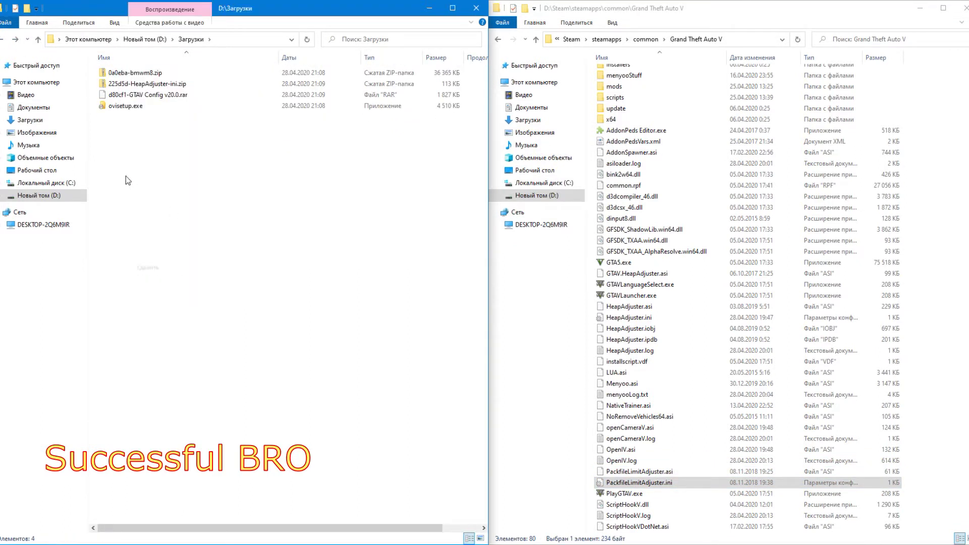
# Extract 225d5d-HeapAdjuster-ini.zip into its own folder with 7-Zip and delete the archive
pyautogui.rightClick(139, 85)
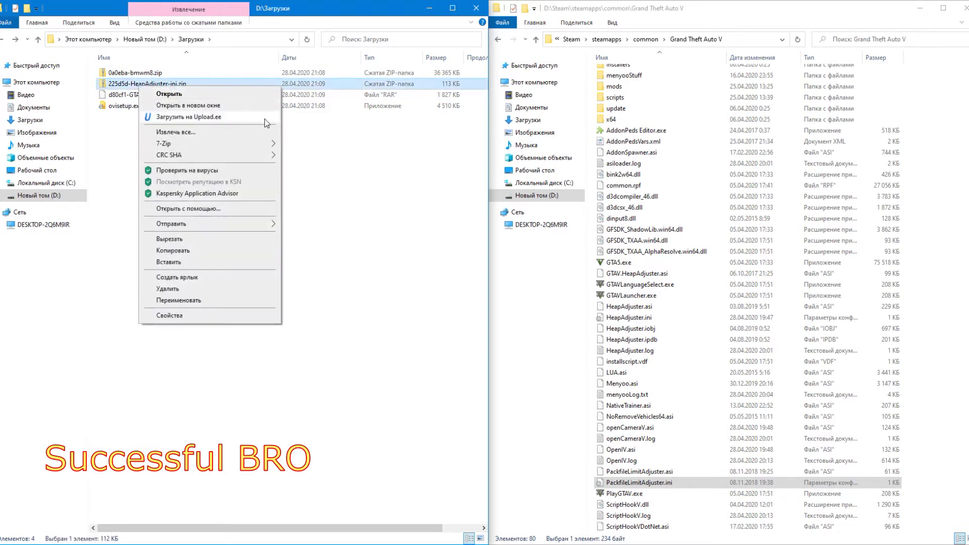
pyautogui.moveTo(275, 144)
pyautogui.click(371, 189)
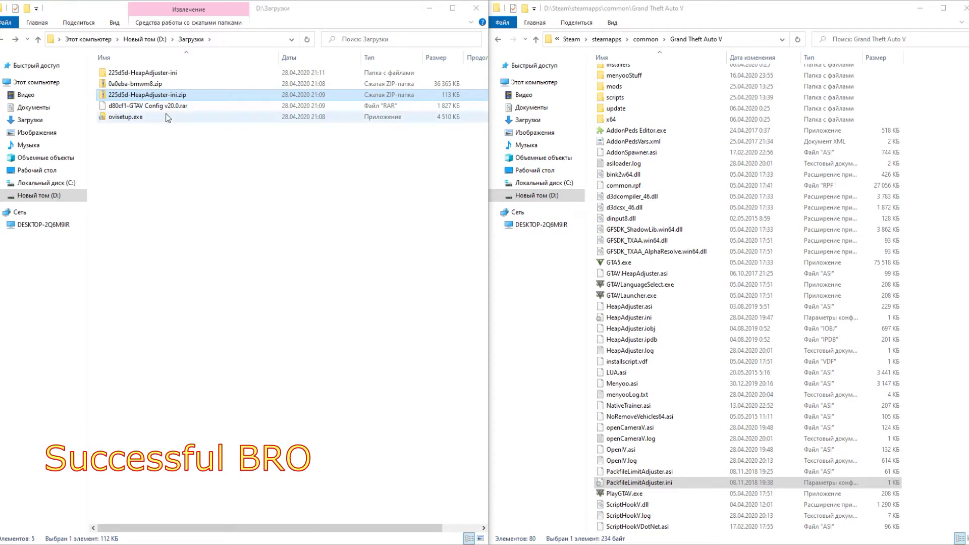
pyautogui.rightClick(159, 94)
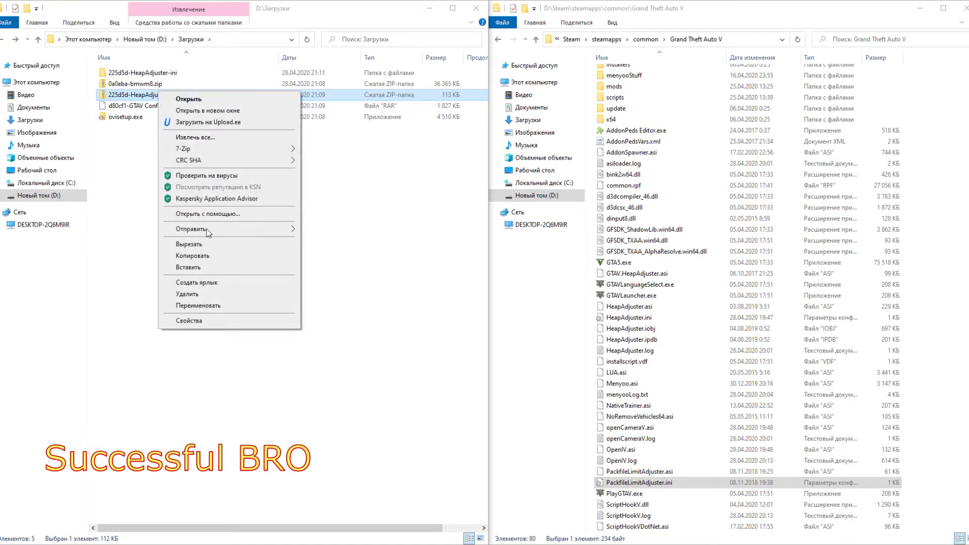
pyautogui.click(197, 294)
# Copy HeapAdjuster.asi and HeapAdjuster.ini from the extracted 225d5d-HeapAdjuster-ini folder into the Grand Theft Auto V folder, replacing the existing files
pyautogui.doubleClick(146, 72)
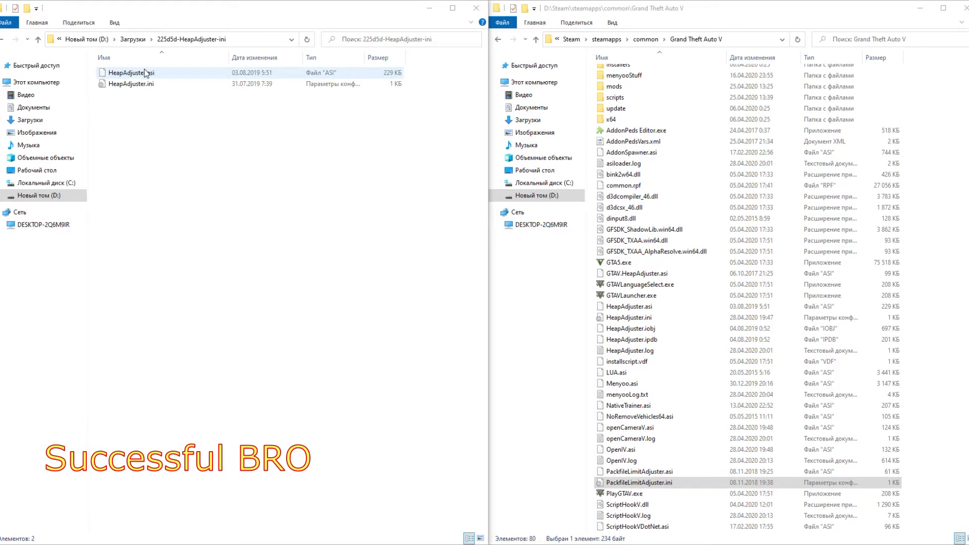
pyautogui.moveTo(138, 109); pyautogui.dragTo(124, 74)
pyautogui.rightClick(124, 74)
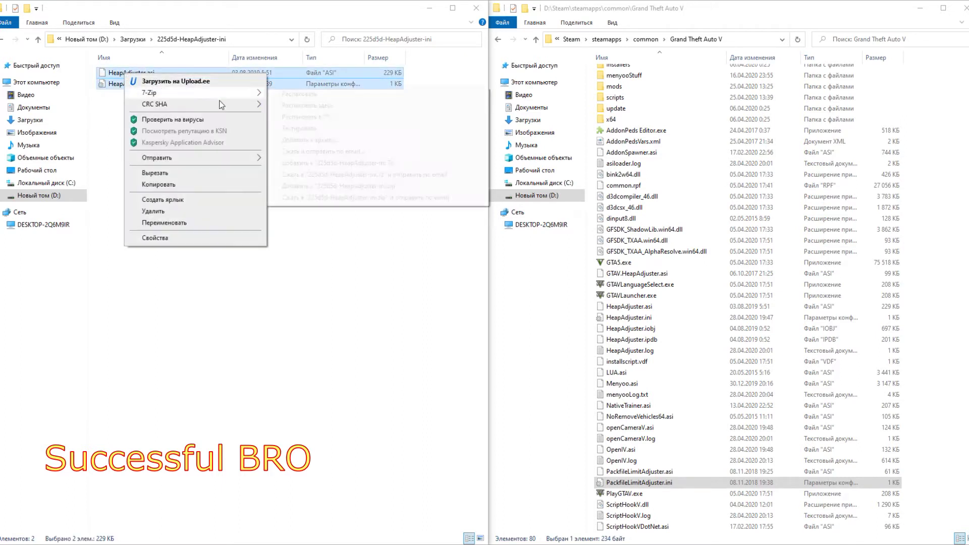
pyautogui.click(187, 185)
pyautogui.click(923, 225)
pyautogui.rightClick(922, 226)
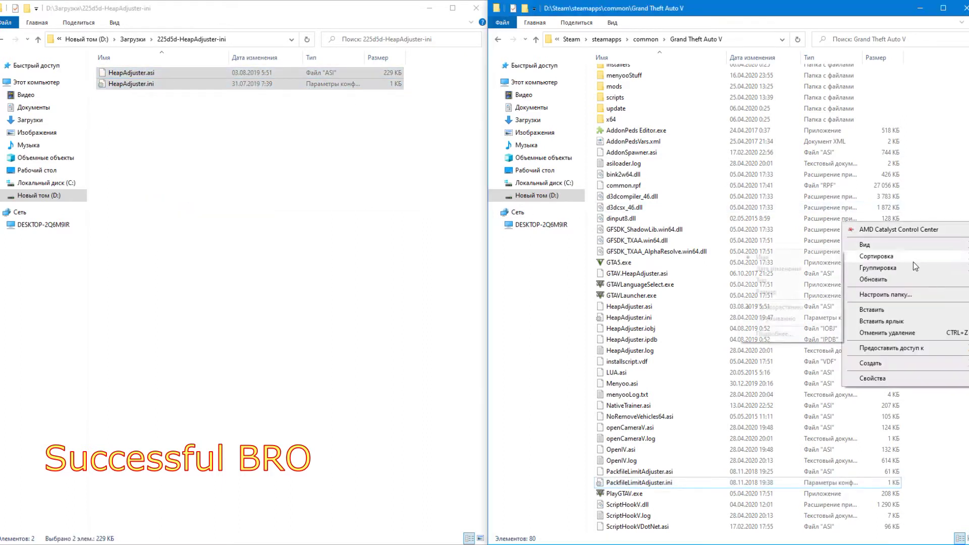
pyautogui.click(891, 307)
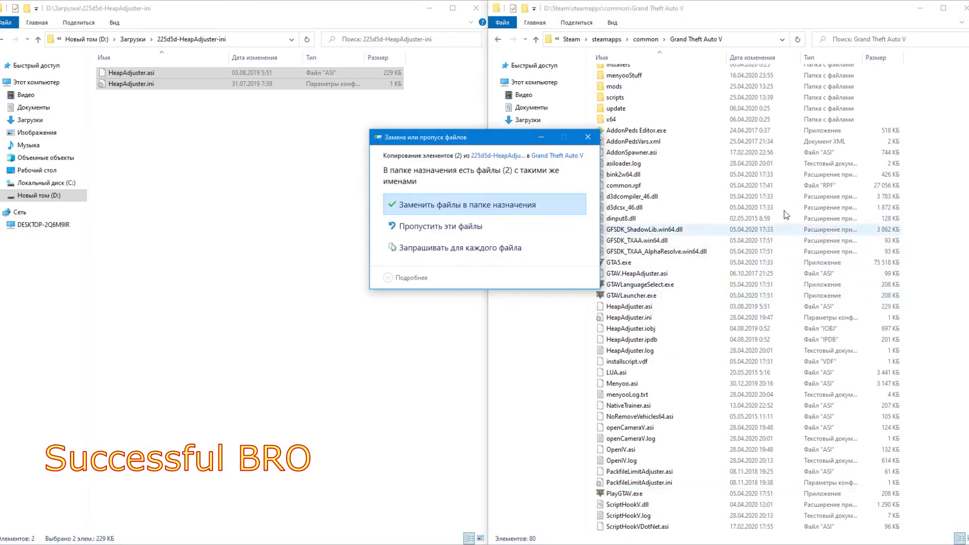
pyautogui.click(507, 205)
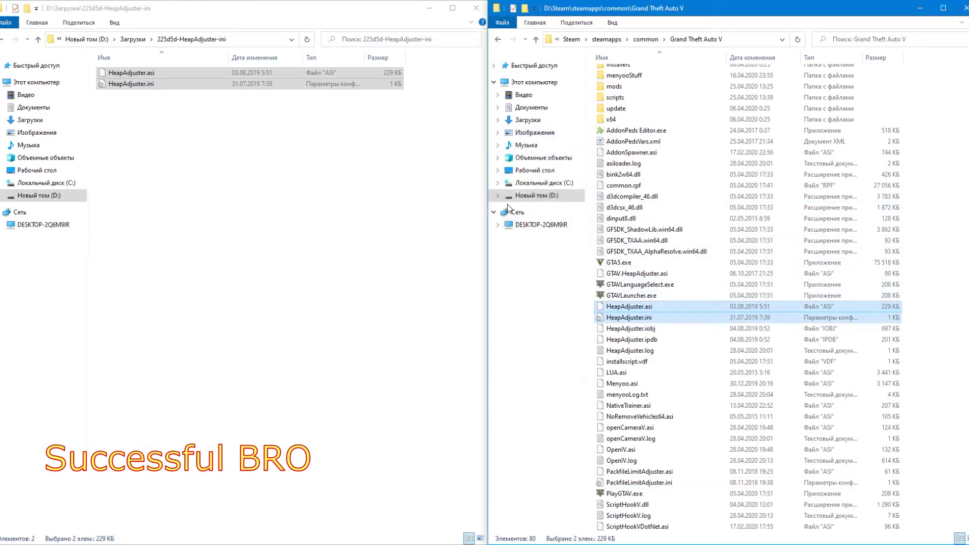
# Open HeapAdjuster.ini in the Grand Theft Auto V folder, change its HEAP_SIZE value and save the file
pyautogui.doubleClick(628, 318)
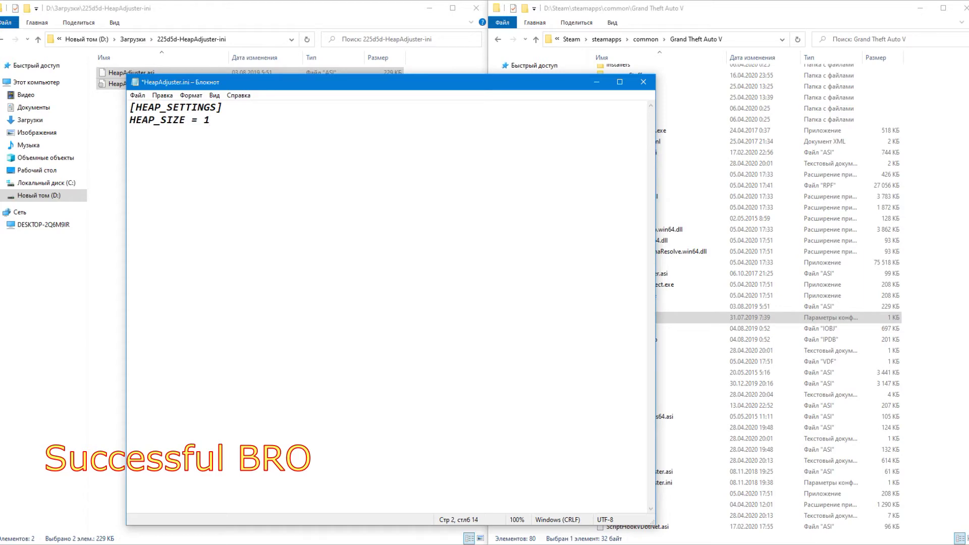
pyautogui.click(643, 81)
pyautogui.click(434, 289)
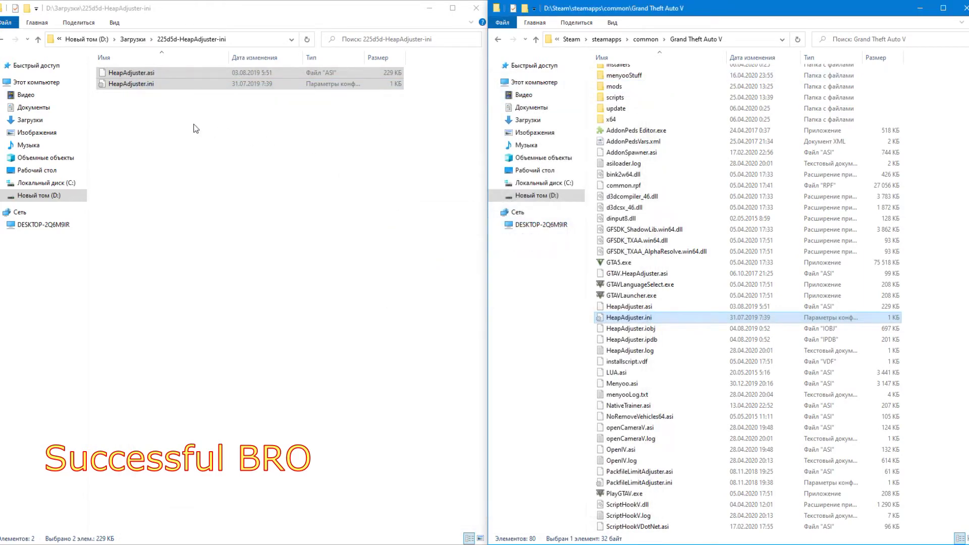
# Return to the Загрузки folder and delete the extracted 225d5d-HeapAdjuster-ini folder
pyautogui.click(3, 40)
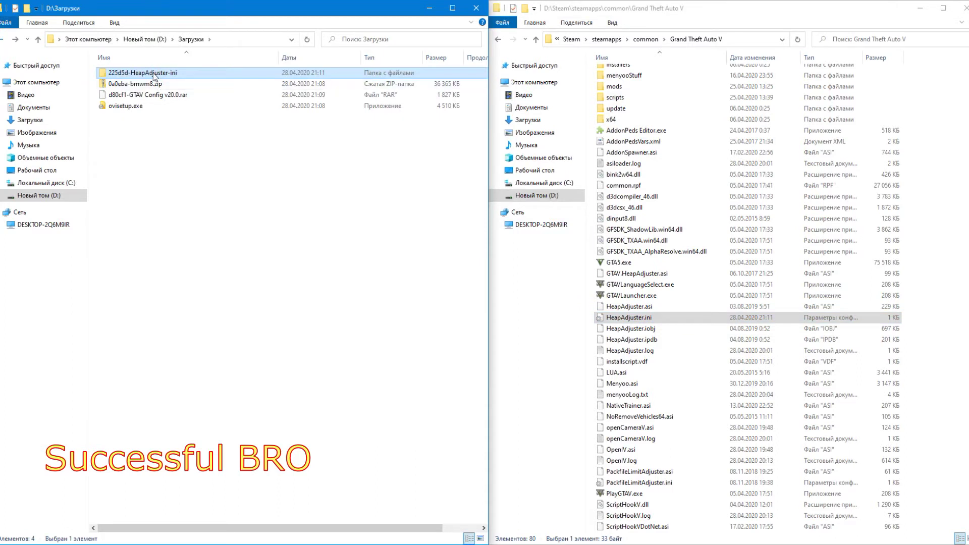
pyautogui.rightClick(153, 73)
pyautogui.click(199, 272)
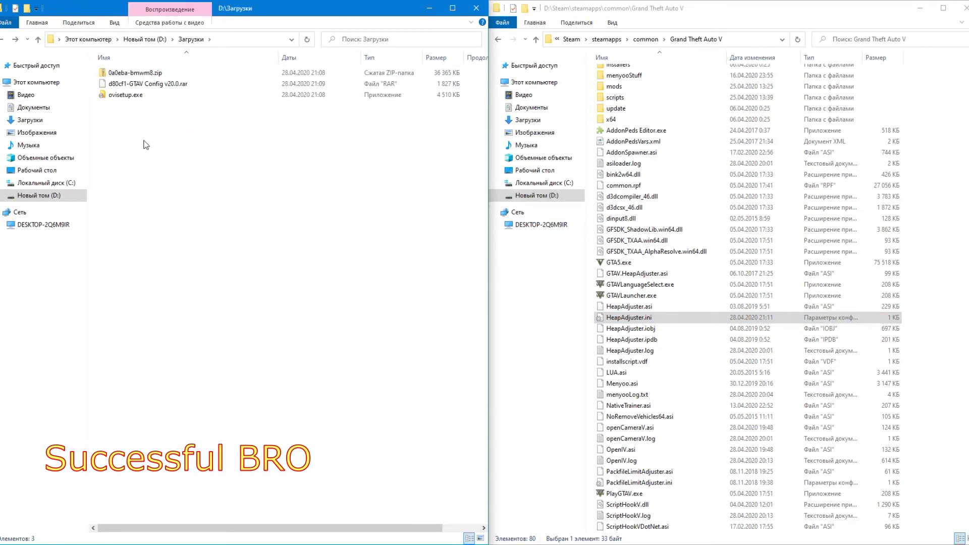
pyautogui.doubleClick(127, 95)
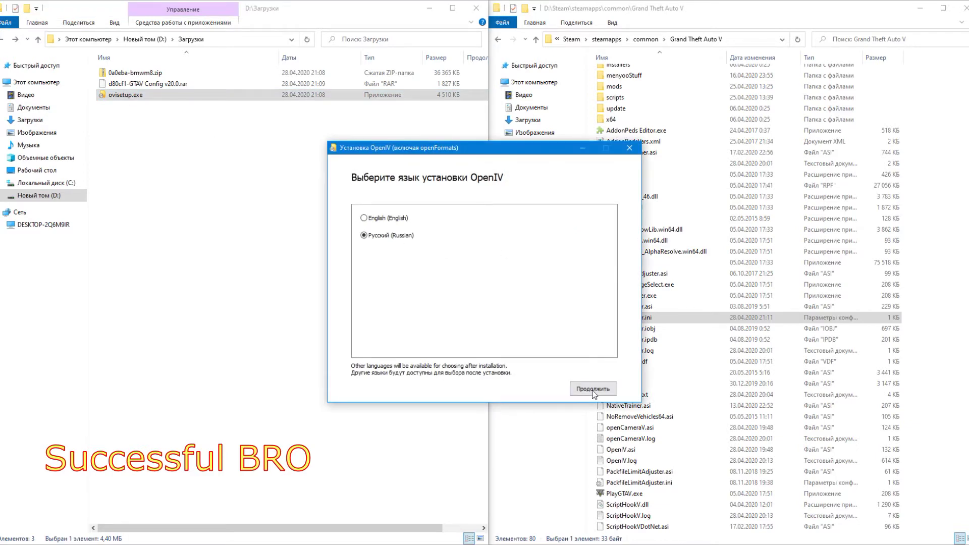
pyautogui.click(591, 389)
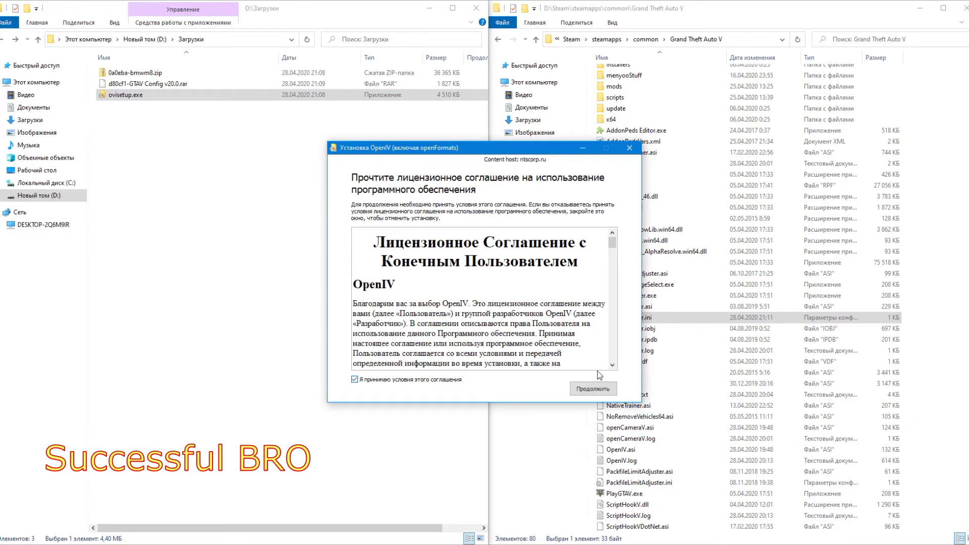
pyautogui.click(593, 389)
pyautogui.click(592, 386)
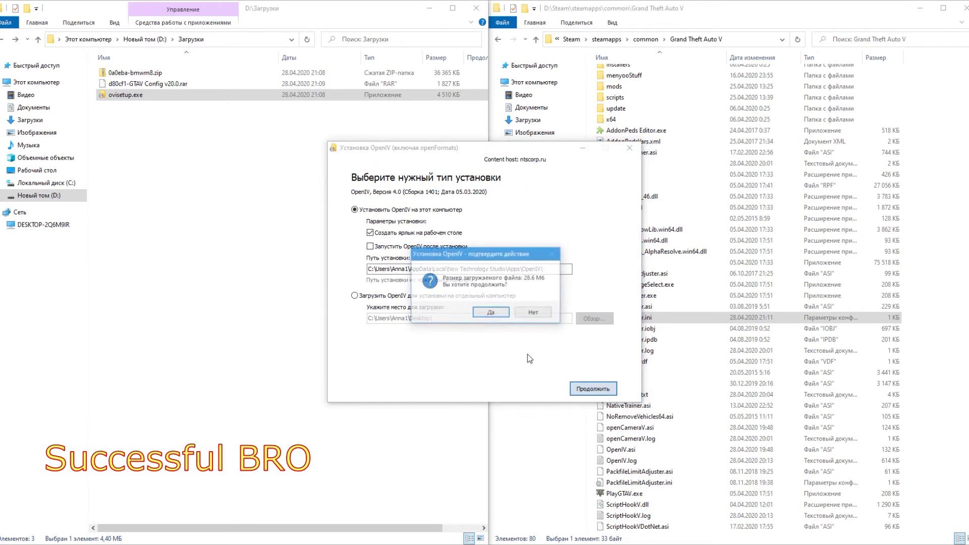
pyautogui.click(534, 313)
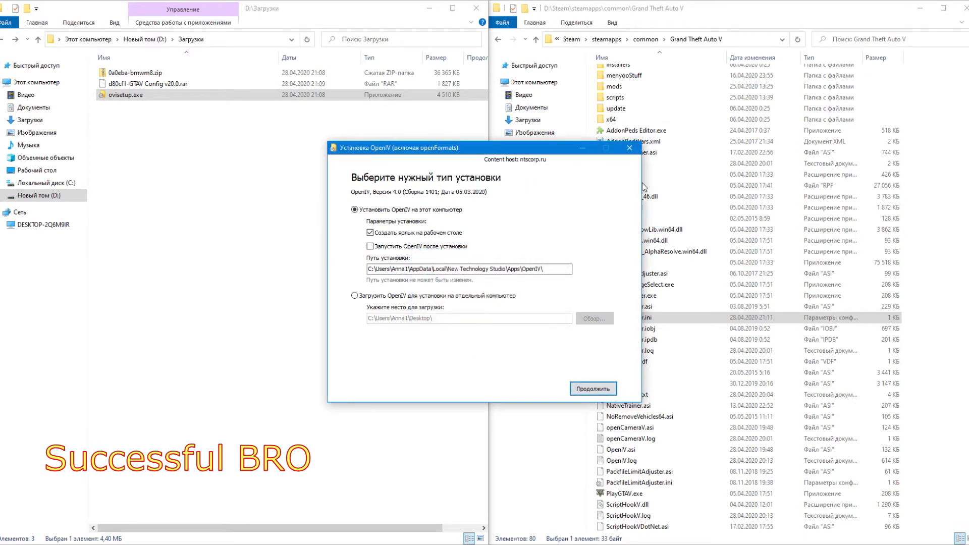
pyautogui.click(634, 149)
pyautogui.click(517, 313)
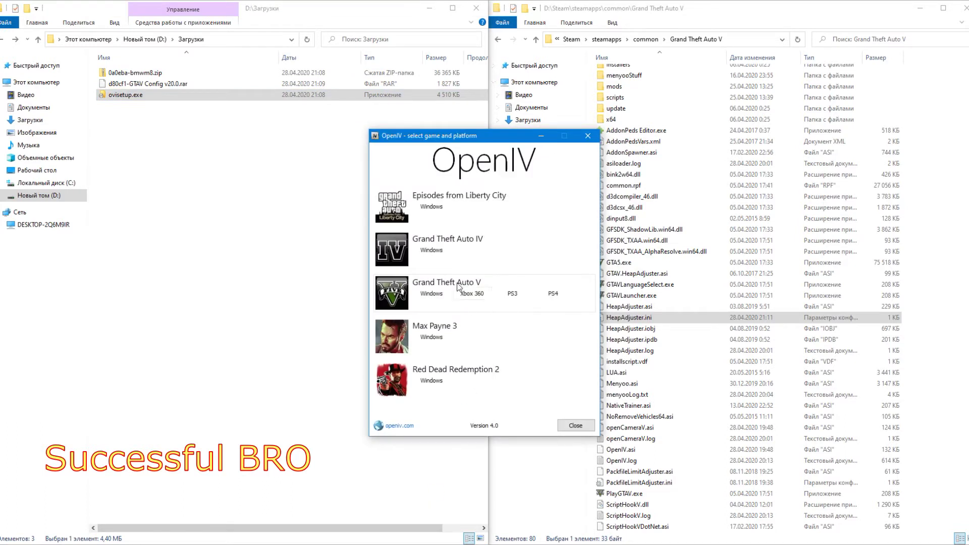
# Load the Windows version of Grand Theft Auto V in OpenIV and enable edit mode
pyautogui.click(458, 286)
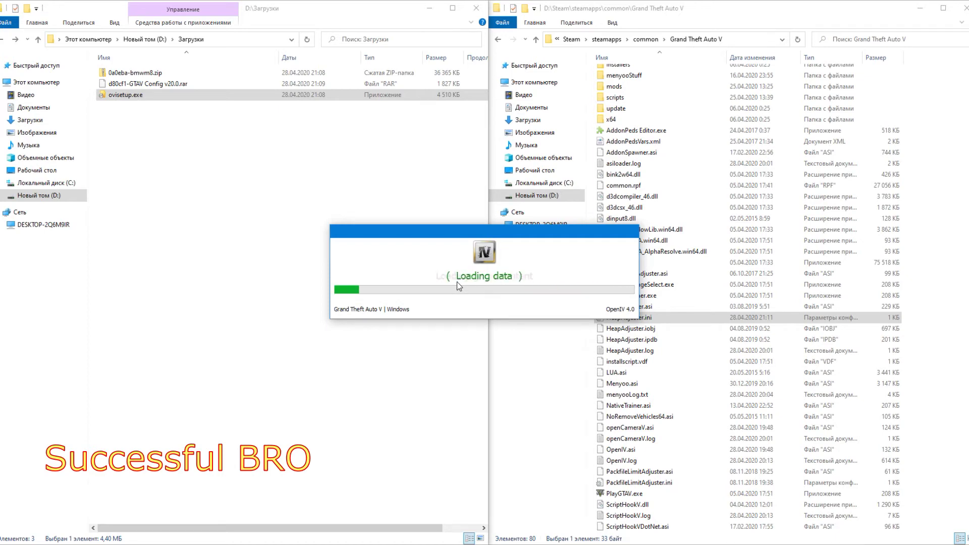
pyautogui.click(618, 115)
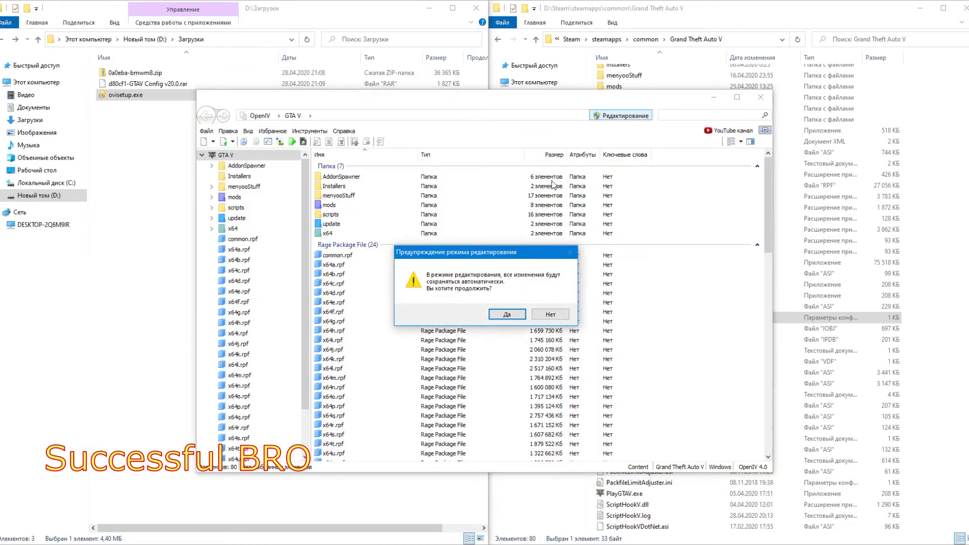
pyautogui.click(506, 314)
# Remove and reinstall the ASI Loader, OpenIV.ASI and openCamera plugins with OpenIV's ASI Менеджер
pyautogui.click(337, 131)
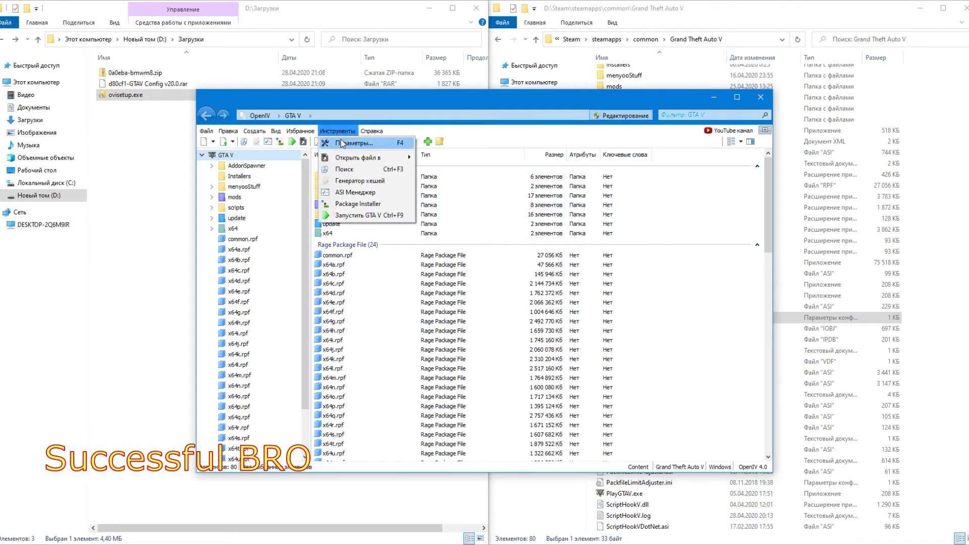
pyautogui.click(391, 193)
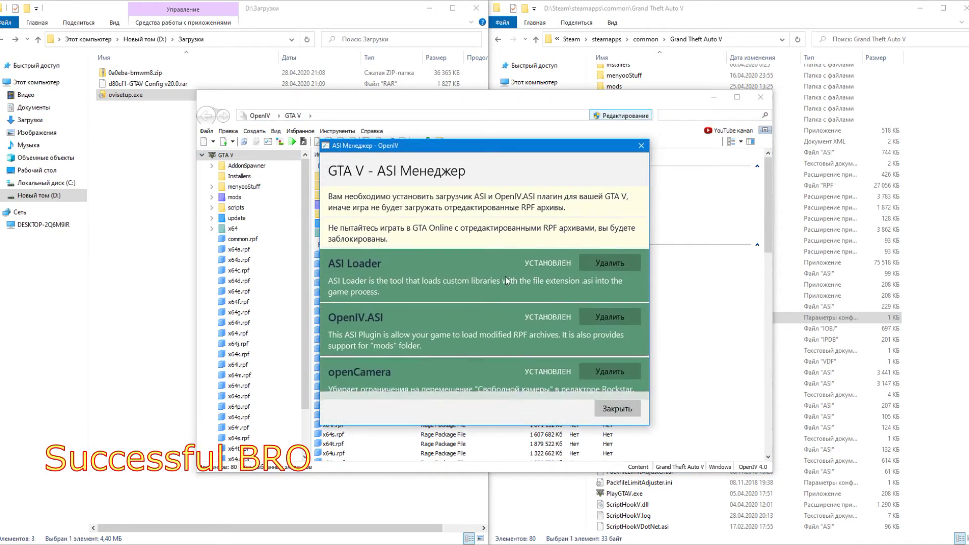
pyautogui.click(601, 245)
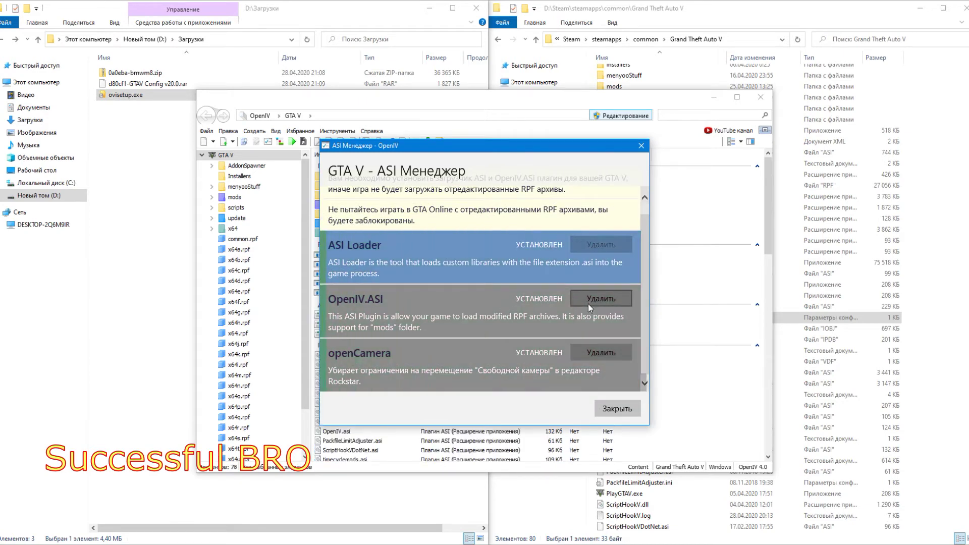
pyautogui.click(588, 360)
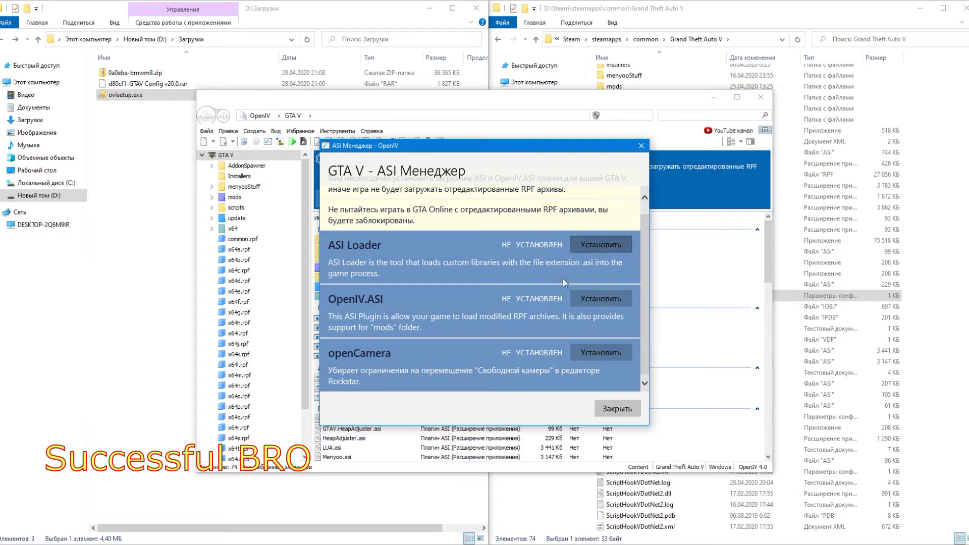
pyautogui.click(592, 302)
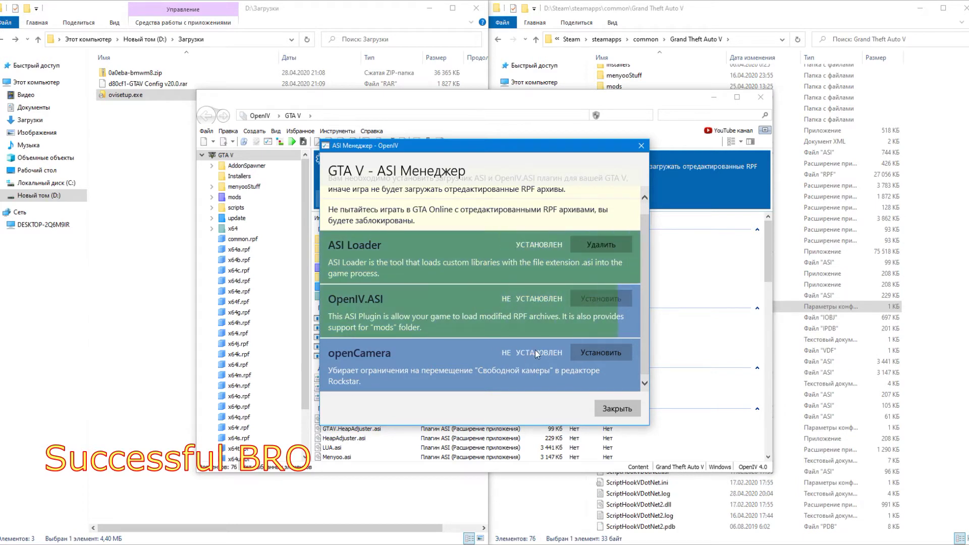
pyautogui.click(588, 355)
pyautogui.click(612, 409)
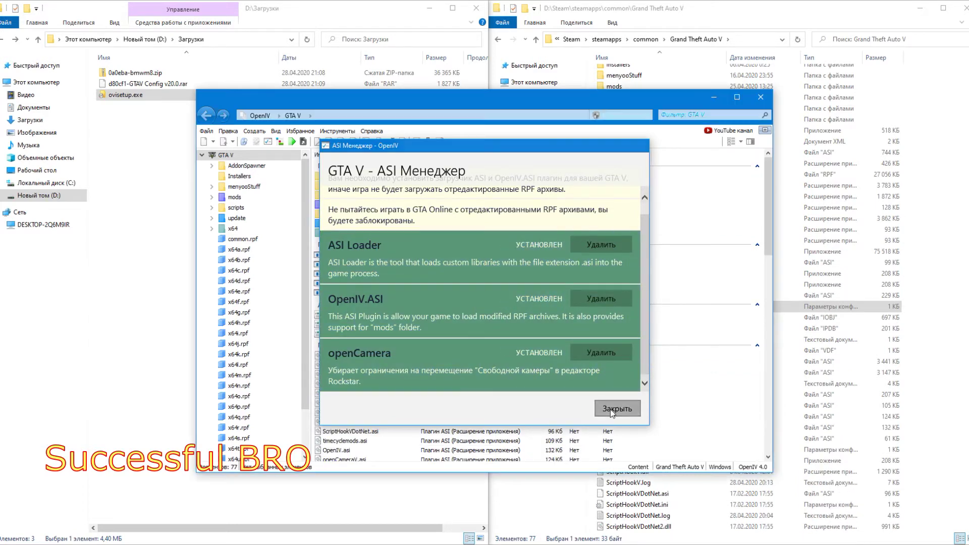
# Uncover the Загрузки folder and delete ovisetup.exe from it
pyautogui.moveTo(431, 102); pyautogui.dragTo(687, 62)
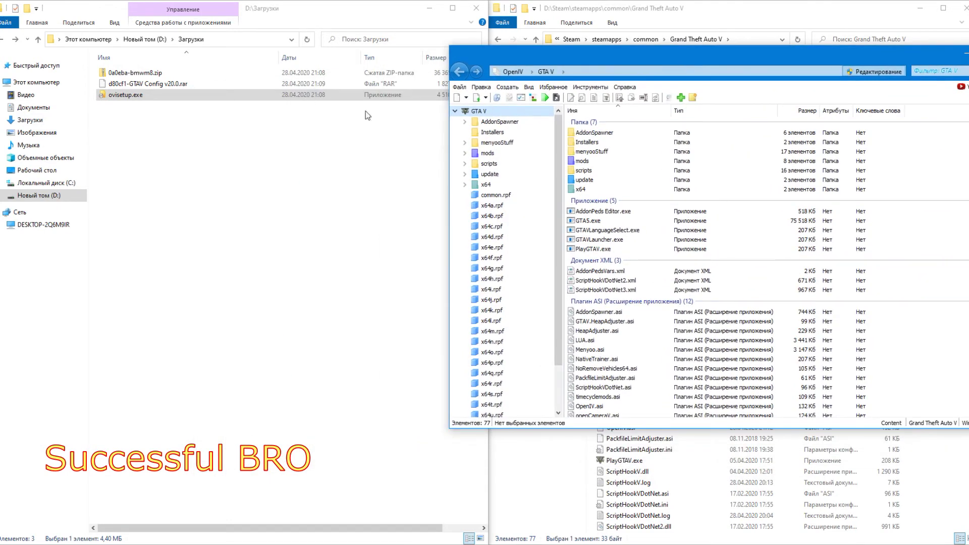
pyautogui.rightClick(129, 96)
pyautogui.click(157, 307)
# Extract d80cf1-GTAV Config v20.0.rar into its own folder with 7-Zip and delete the archive
pyautogui.rightClick(146, 86)
pyautogui.moveTo(286, 118)
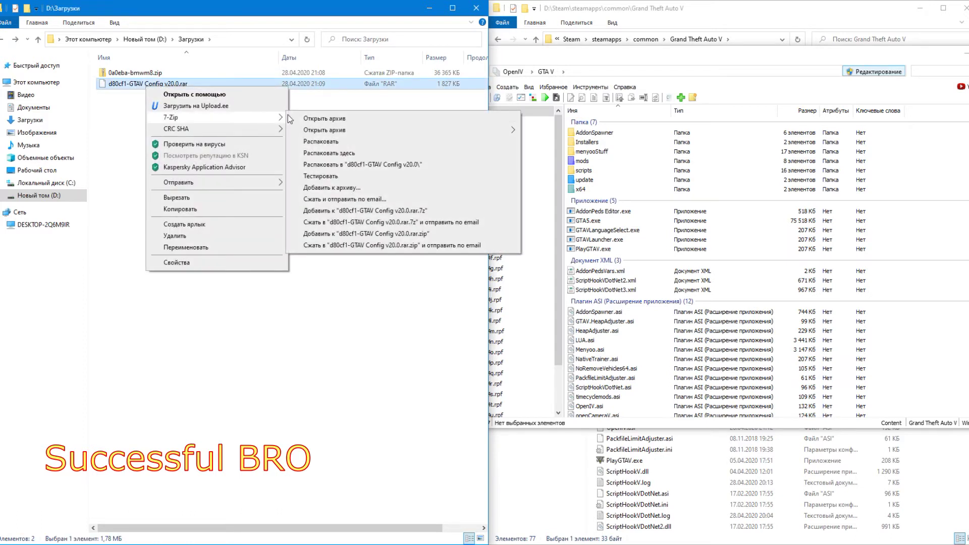
pyautogui.click(362, 164)
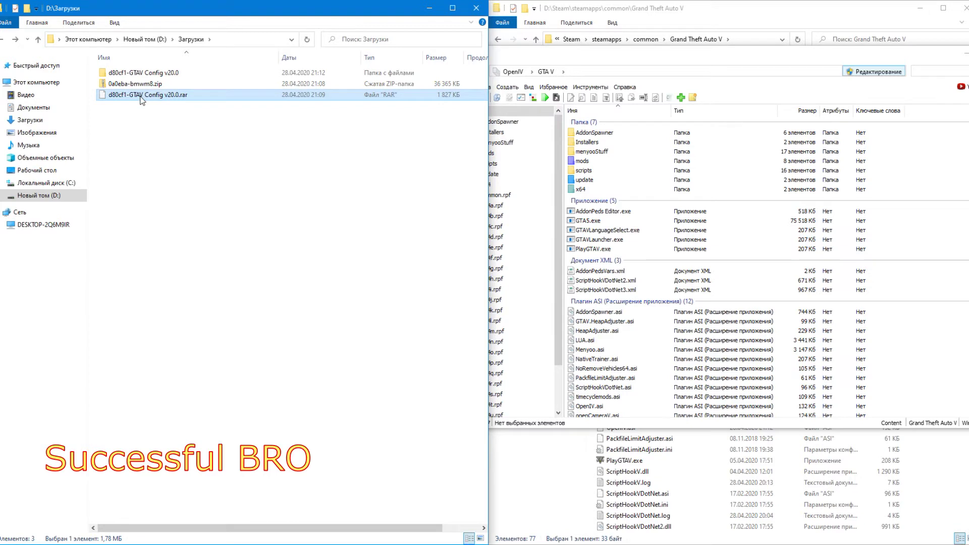
pyautogui.rightClick(142, 100)
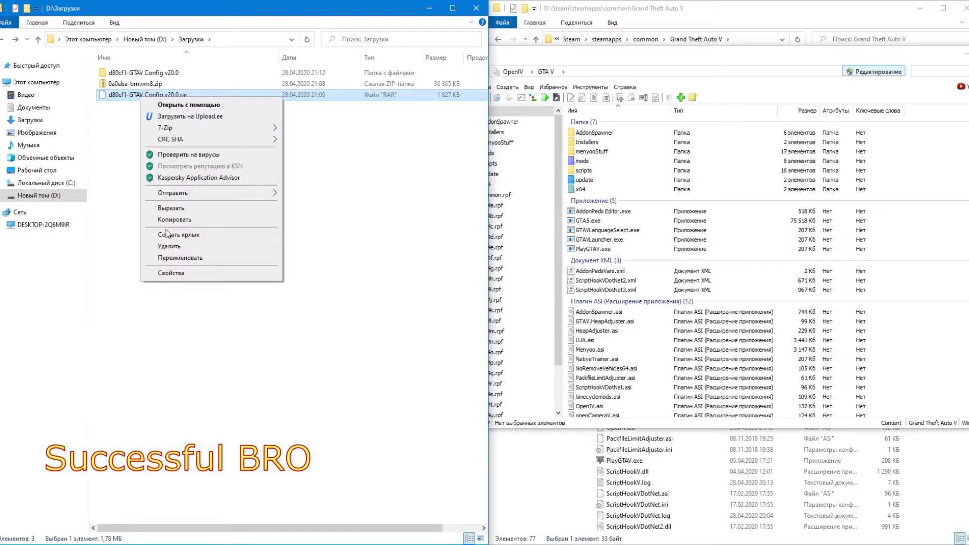
pyautogui.click(167, 246)
# Open the Stock Traffic (Means Gta base) folder inside Gta Config For v 1.0.1868.0 of the extracted config
pyautogui.click(151, 75)
pyautogui.doubleClick(150, 76)
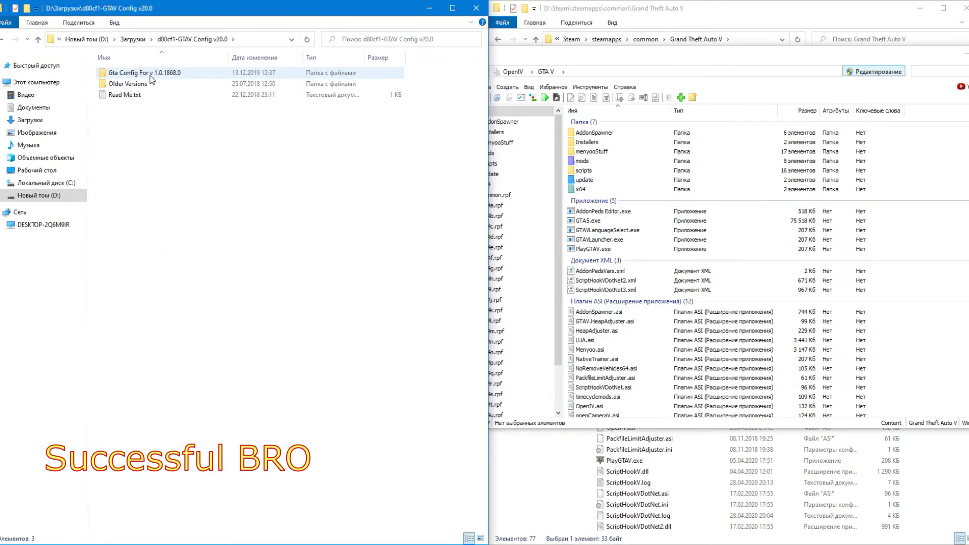
pyautogui.doubleClick(150, 74)
pyautogui.doubleClick(150, 293)
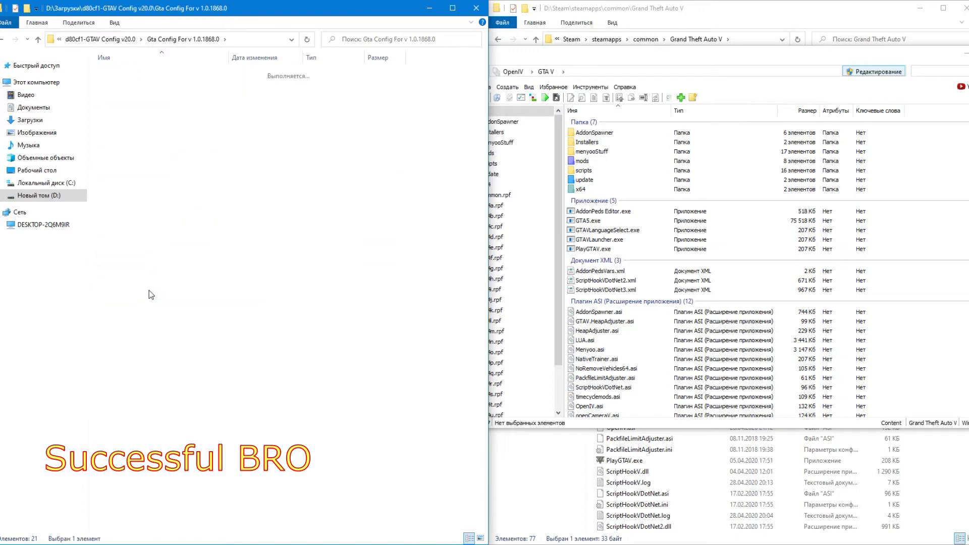
# In OpenIV, go to update.rpf, switch to its copy in the mods folder and open common\data
pyautogui.moveTo(588, 59); pyautogui.dragTo(645, 43)
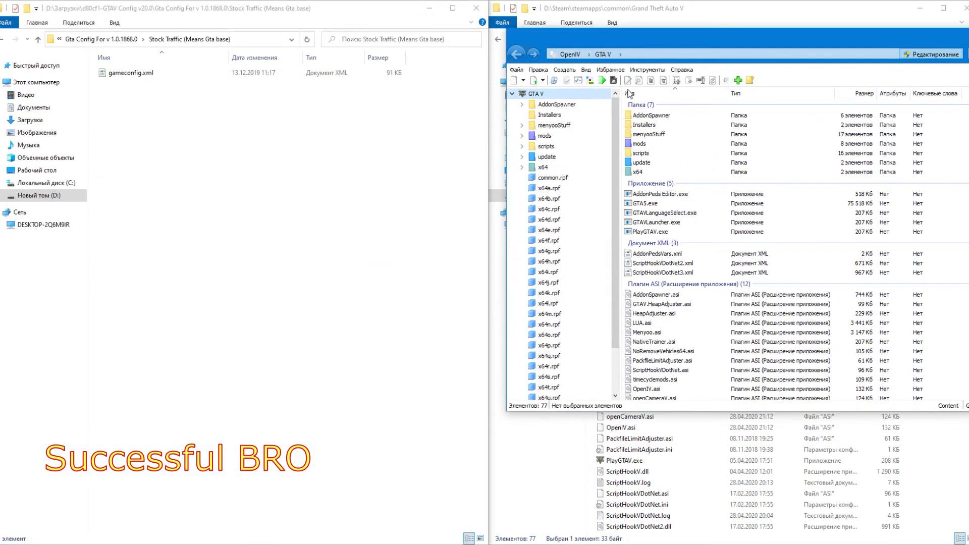
pyautogui.click(546, 157)
pyautogui.click(651, 138)
pyautogui.doubleClick(651, 137)
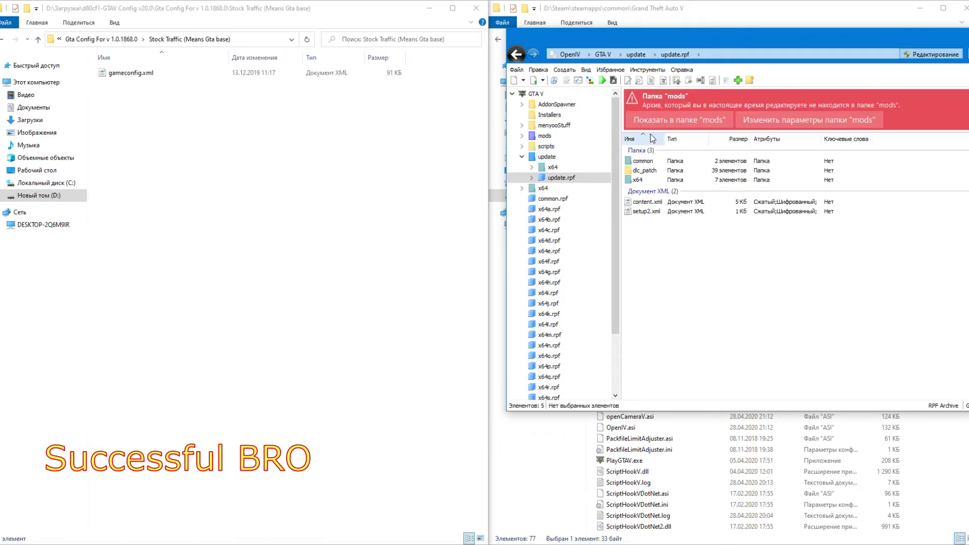
pyautogui.click(665, 115)
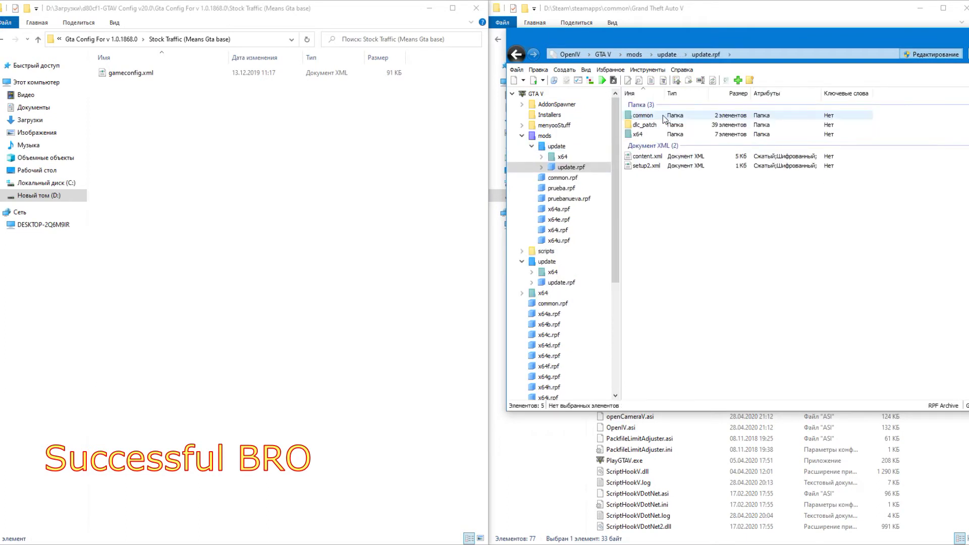
pyautogui.doubleClick(665, 116)
pyautogui.doubleClick(665, 116)
# Replace gameconfig.xml in the mods copy's common\data folder with the one from the Stock Traffic folder
pyautogui.scroll(-7, 656, 182)
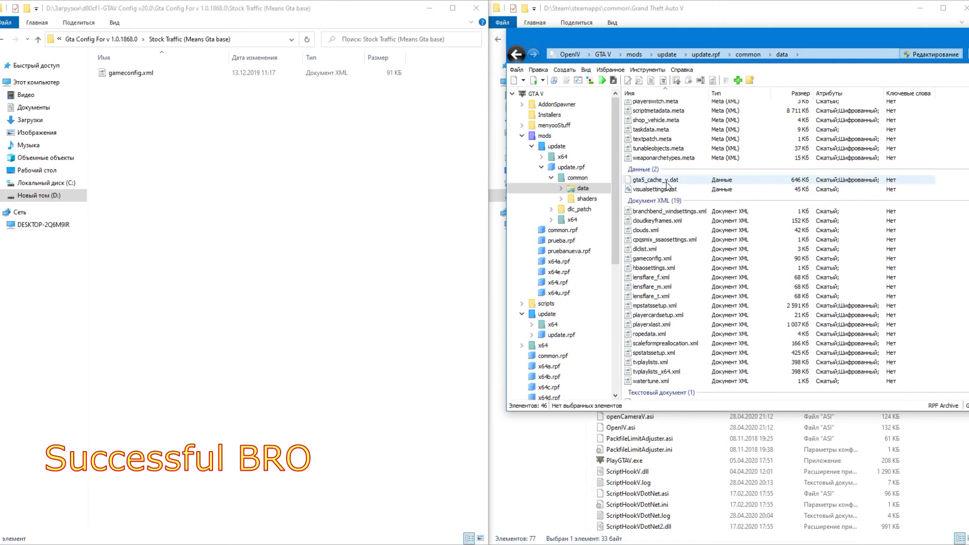
pyautogui.click(680, 237)
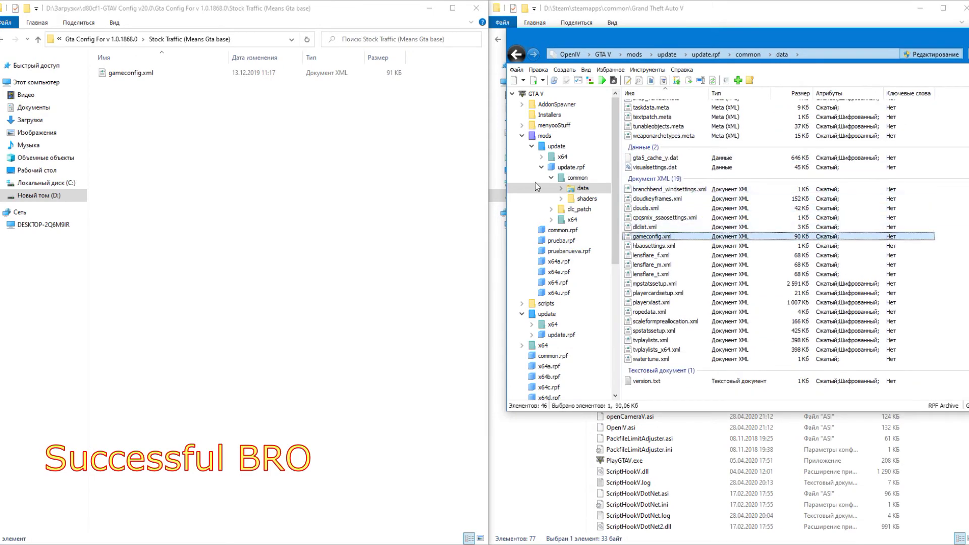
pyautogui.moveTo(120, 77); pyautogui.dragTo(739, 252)
pyautogui.moveTo(931, 264); pyautogui.dragTo(931, 261)
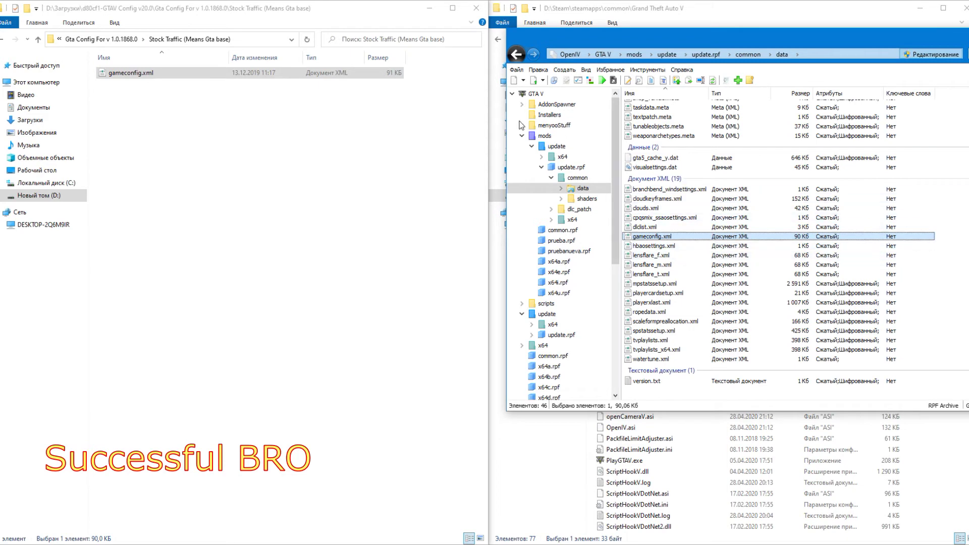
# Look through the Older Versions folder of d80cf1-GTAV Config v20.0 for configs matching earlier game versions
pyautogui.click(2, 44)
pyautogui.click(2, 43)
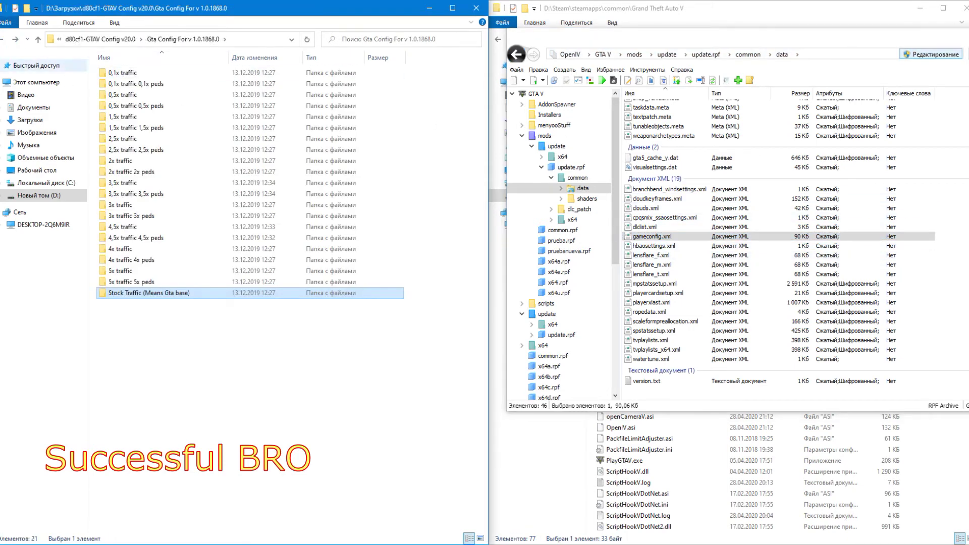
pyautogui.click(3, 42)
pyautogui.doubleClick(127, 84)
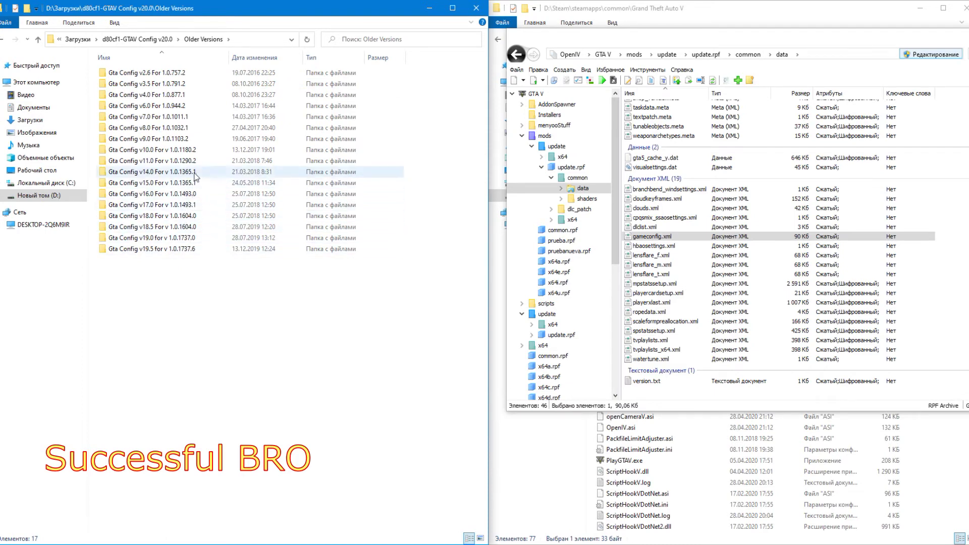
pyautogui.click(4, 40)
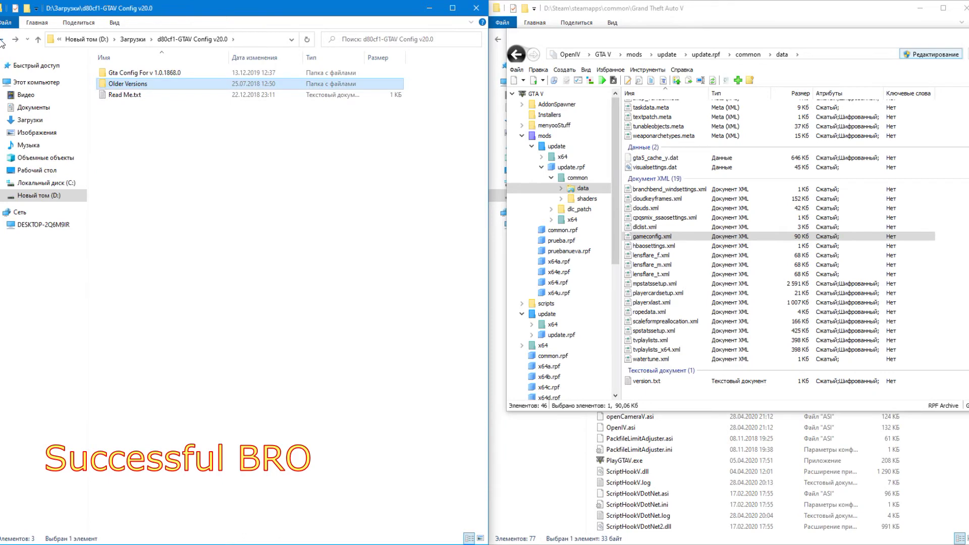
# Return to the Загрузки folder and delete the extracted d80cf1-GTAV Config v20.0 folder
pyautogui.click(4, 40)
pyautogui.rightClick(127, 74)
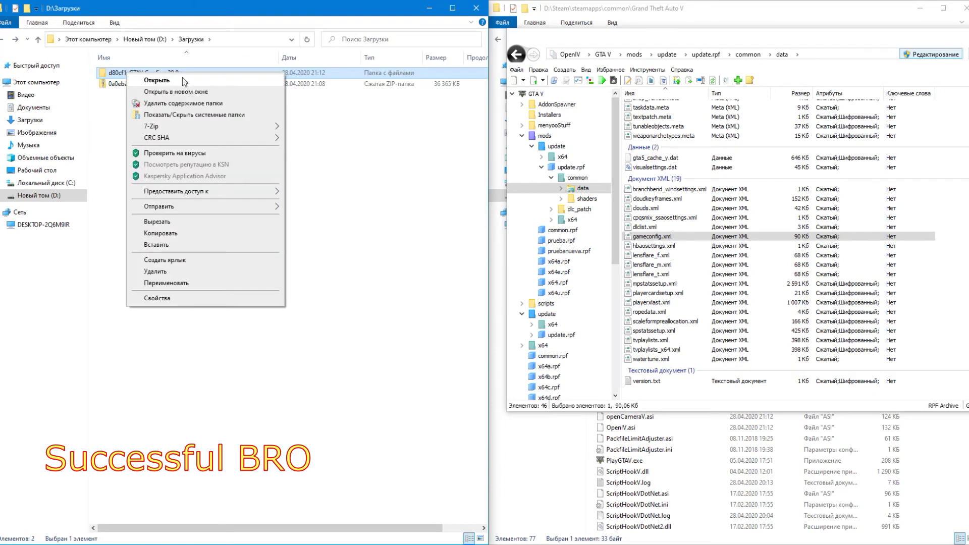
pyautogui.click(212, 270)
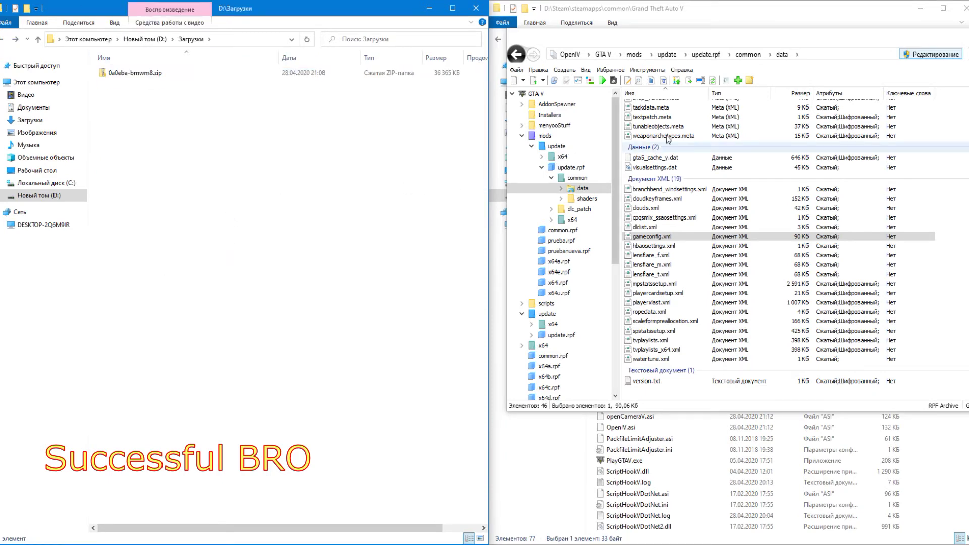
# Collapse the mods and update folders in OpenIV's folder tree
pyautogui.scroll(5, 559, 159)
pyautogui.click(522, 137)
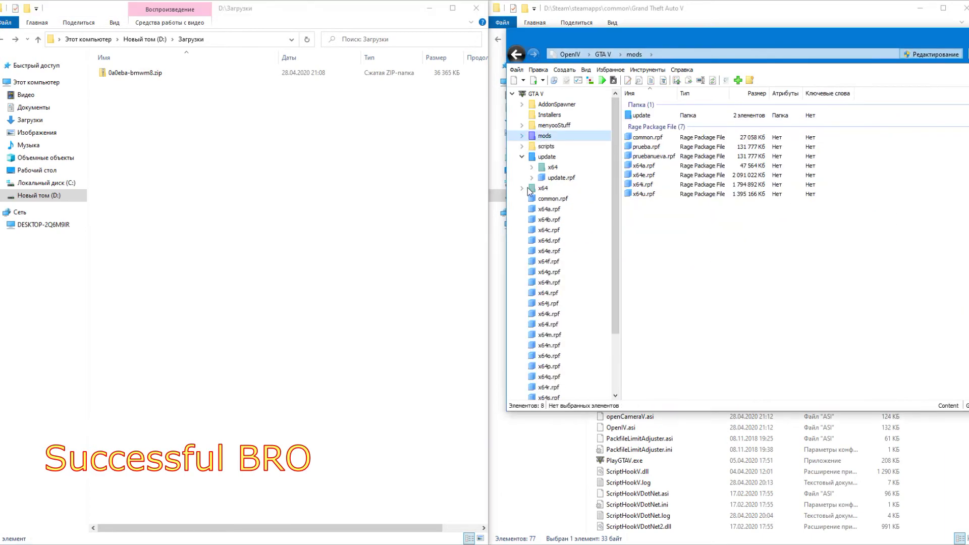
pyautogui.click(522, 158)
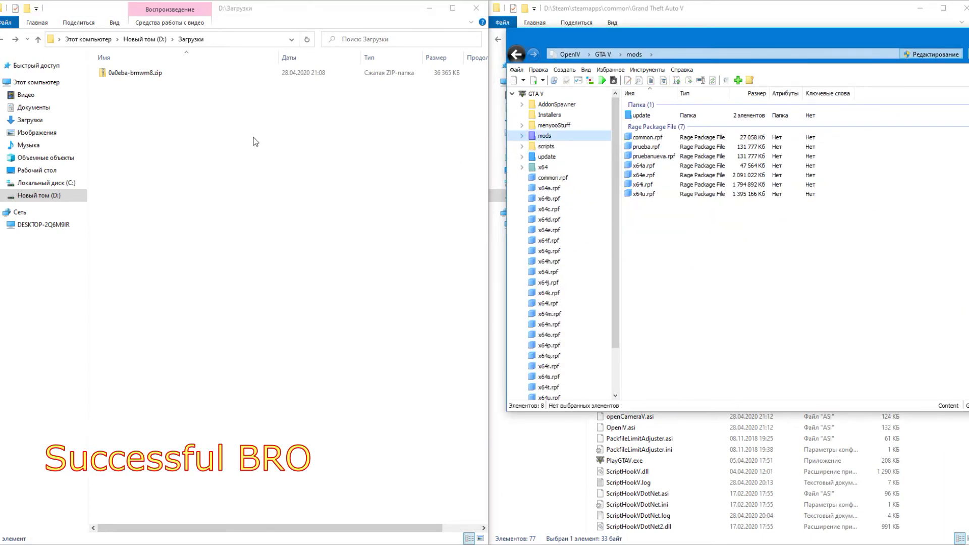
# Extract 0a0eba-bmwm8.zip into its own 0a0eba-bmwm8 folder and delete the zip archive
pyautogui.rightClick(119, 75)
pyautogui.moveTo(242, 132)
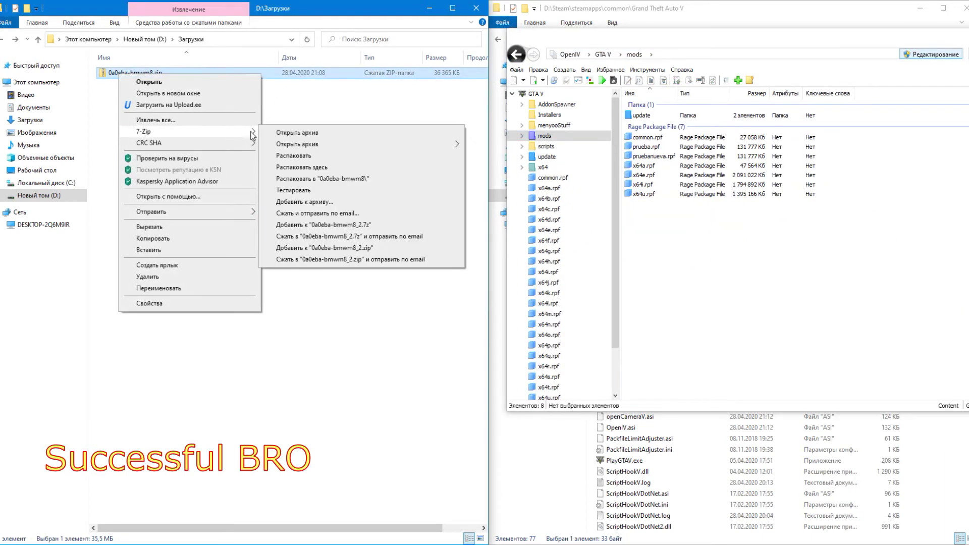
pyautogui.click(316, 177)
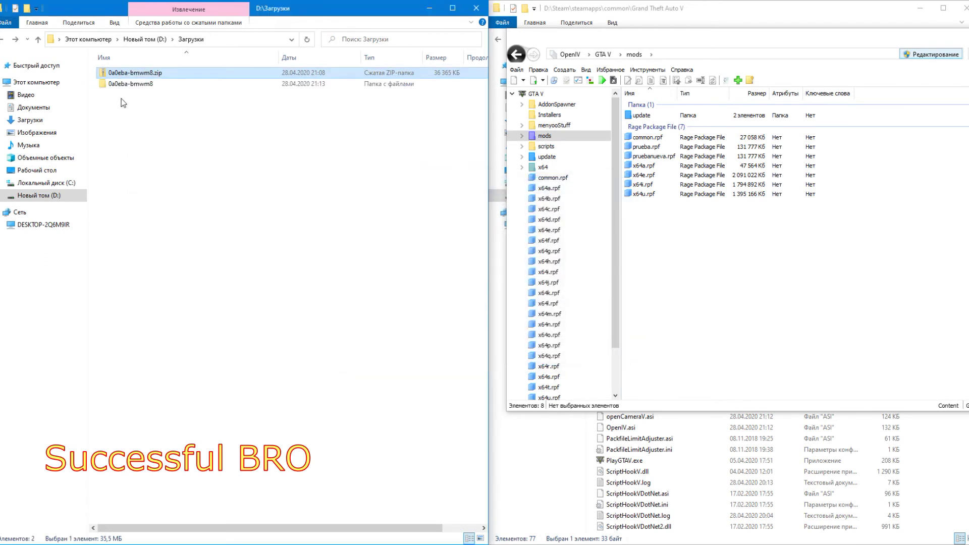
pyautogui.rightClick(122, 86)
pyautogui.click(179, 288)
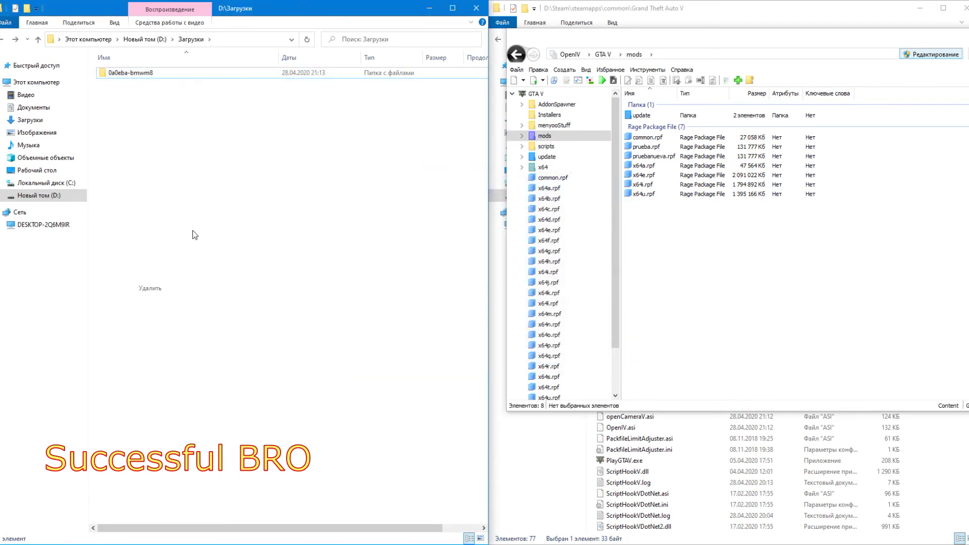
# Open the extracted 0a0eba-bmwm8 folder, check the contents of bmwm8 and go back up to its parent folder
pyautogui.doubleClick(129, 76)
pyautogui.doubleClick(129, 78)
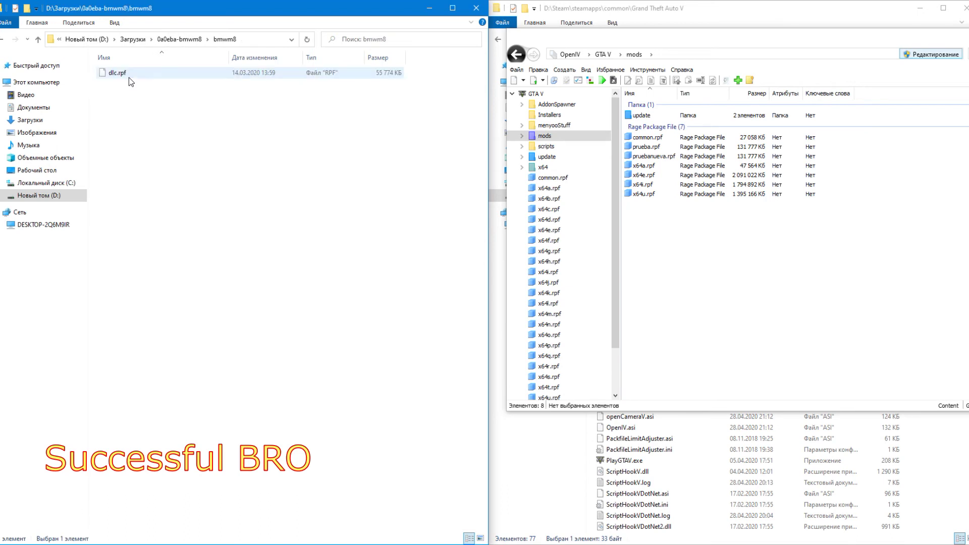
pyautogui.click(3, 40)
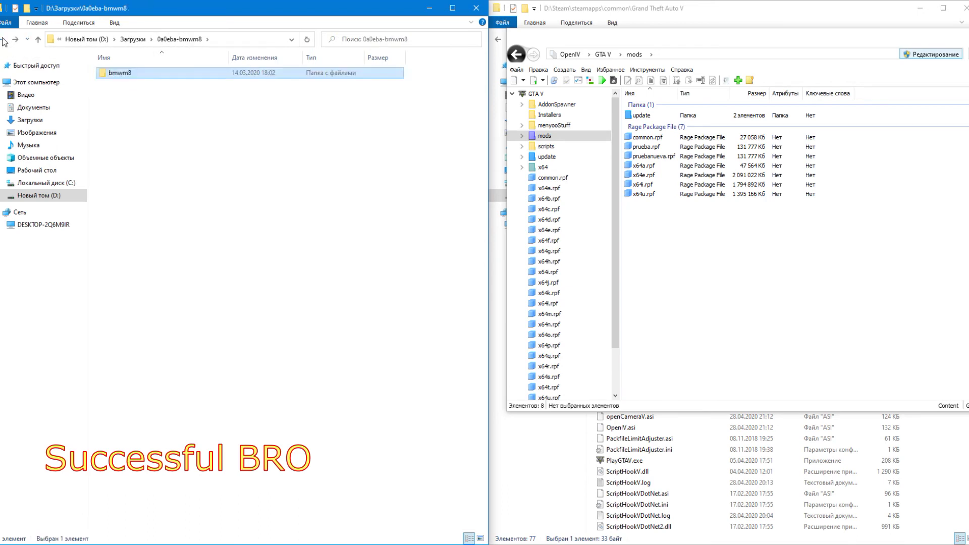
# In OpenIV, open the mpairraces dlc.rpf under update\x64\dlcpacks, switch to its mods copy and go up to the mods dlcpacks folder
pyautogui.click(551, 159)
pyautogui.click(653, 122)
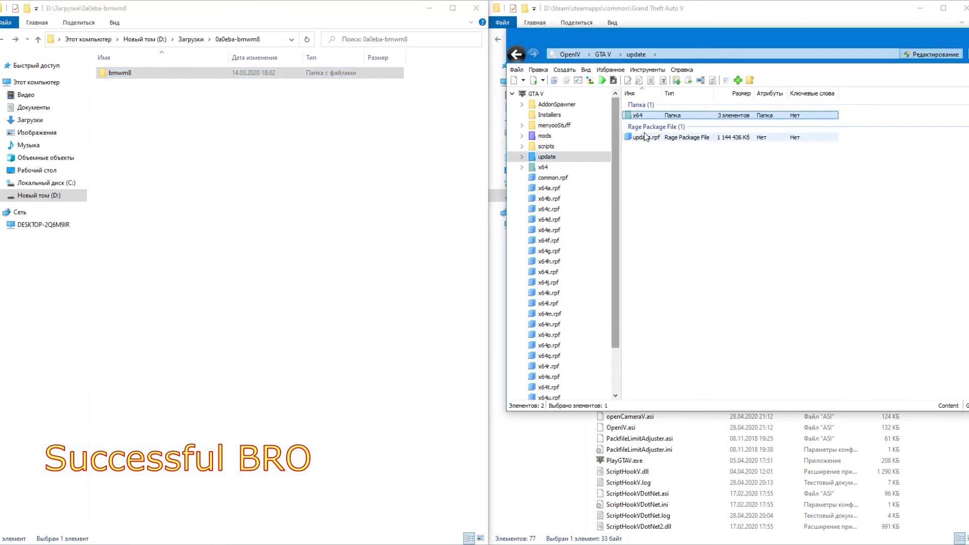
pyautogui.doubleClick(651, 117)
pyautogui.doubleClick(651, 125)
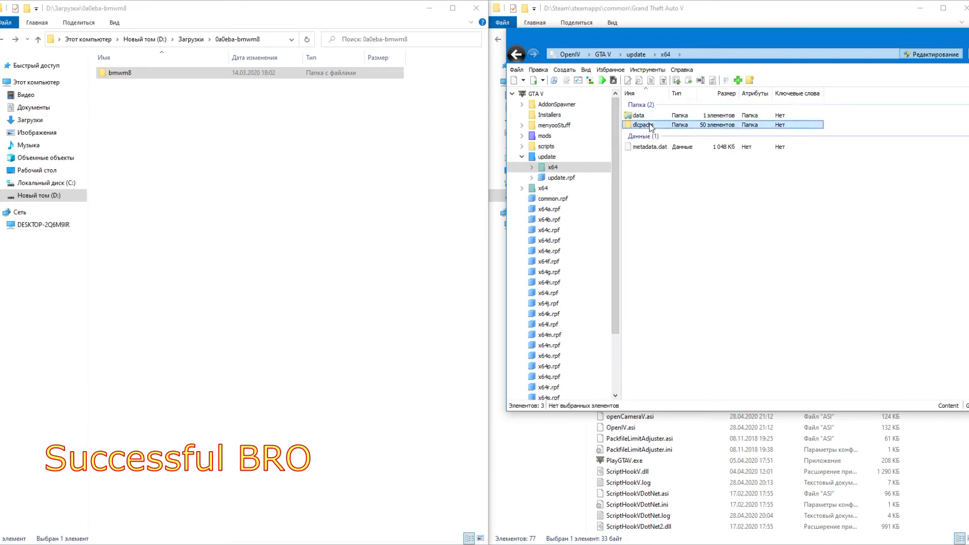
pyautogui.doubleClick(648, 116)
pyautogui.doubleClick(656, 116)
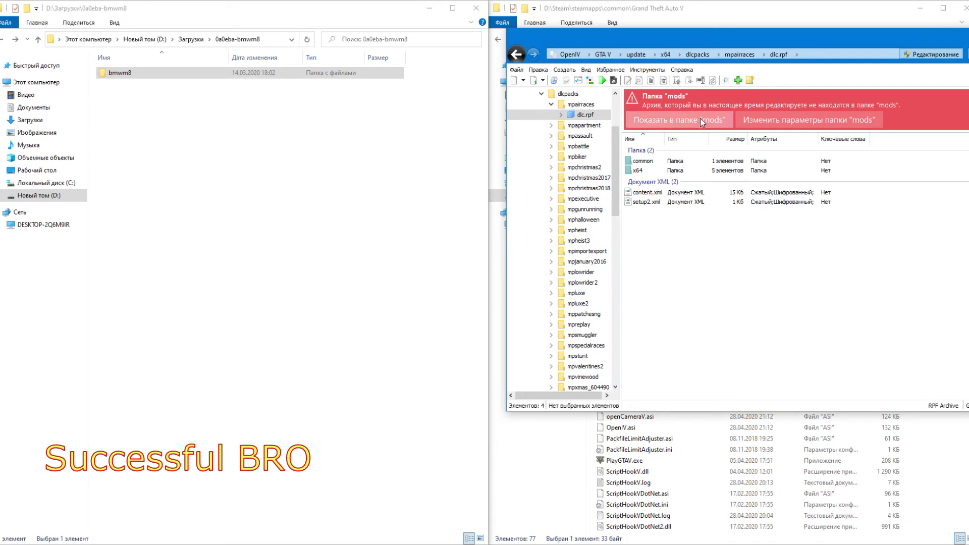
pyautogui.click(700, 118)
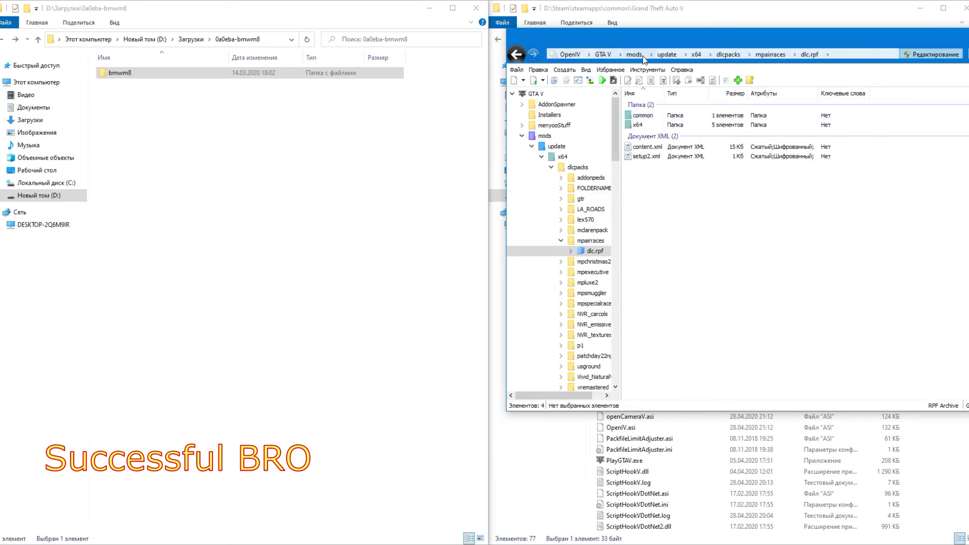
pyautogui.click(728, 54)
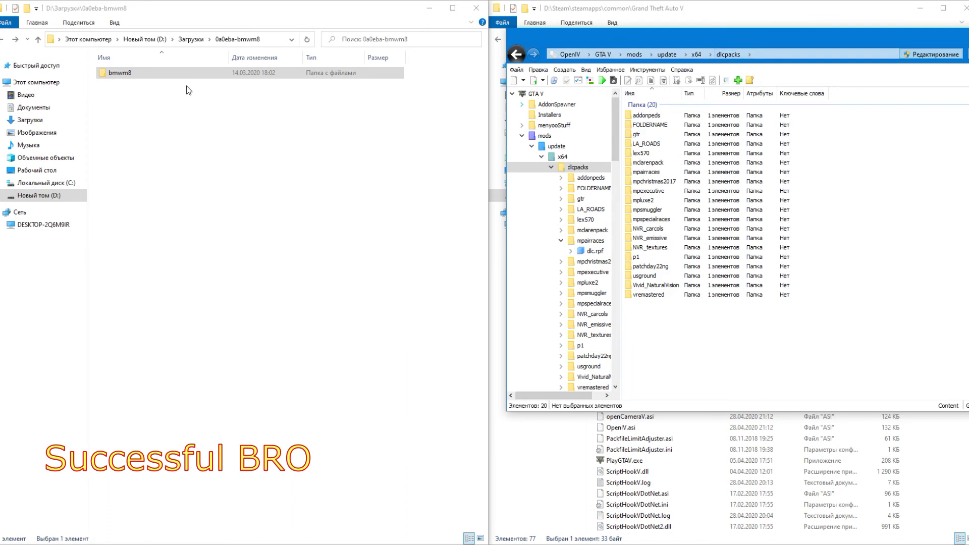
# Add the bmwm8 folder to the mods dlcpacks folder and collapse the mods and update trees
pyautogui.moveTo(148, 83); pyautogui.dragTo(656, 312)
pyautogui.click(522, 136)
pyautogui.click(523, 157)
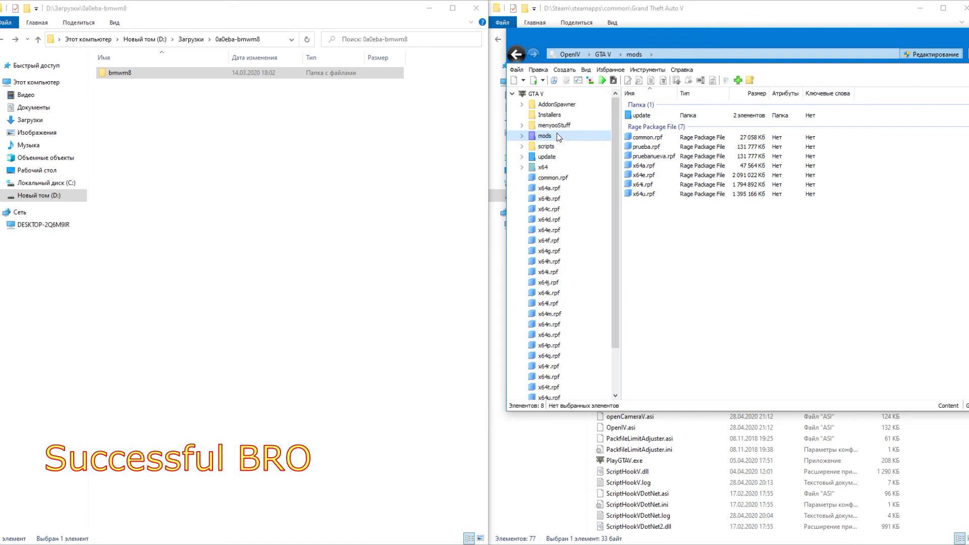
# Open update.rpf from the game's update folder, switch to its copy in the mods folder and open common\data
pyautogui.click(554, 158)
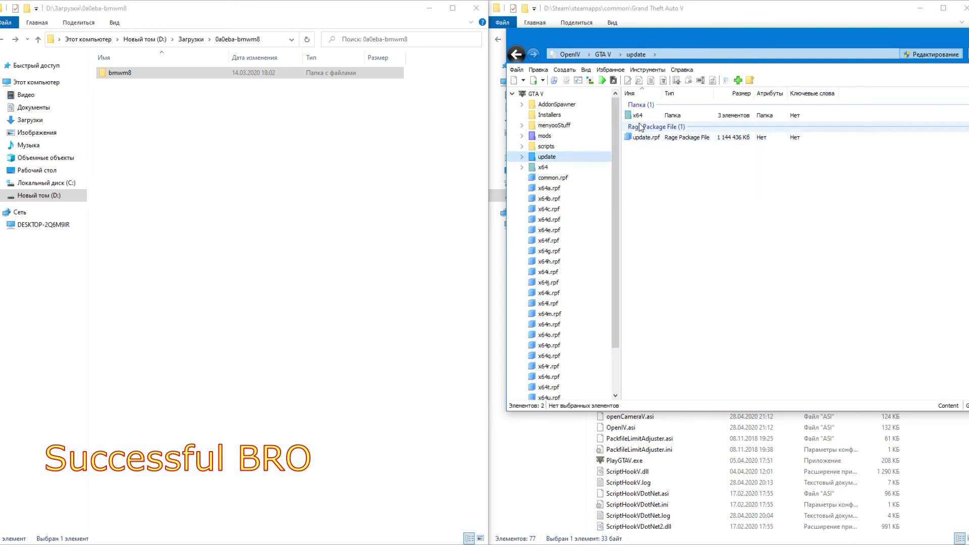
pyautogui.click(642, 139)
pyautogui.doubleClick(642, 138)
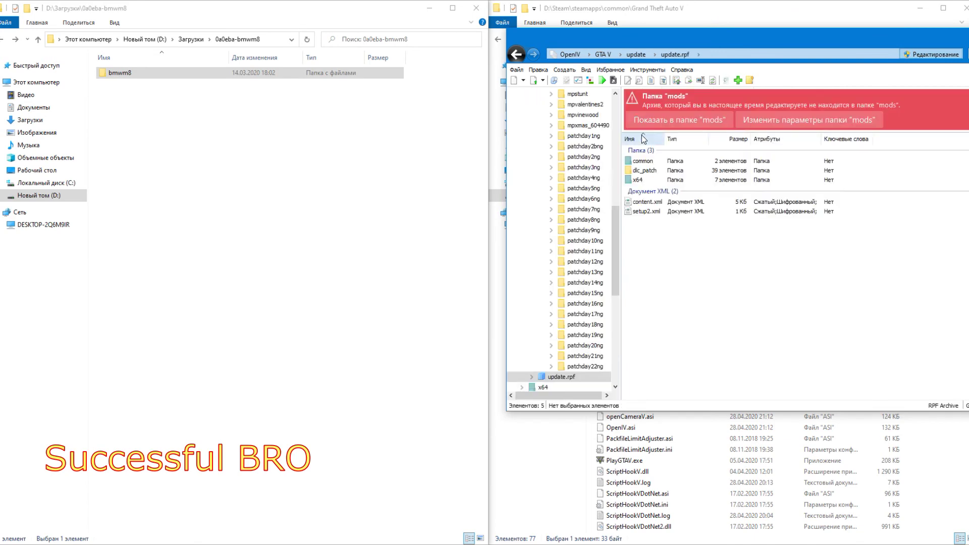
pyautogui.click(672, 126)
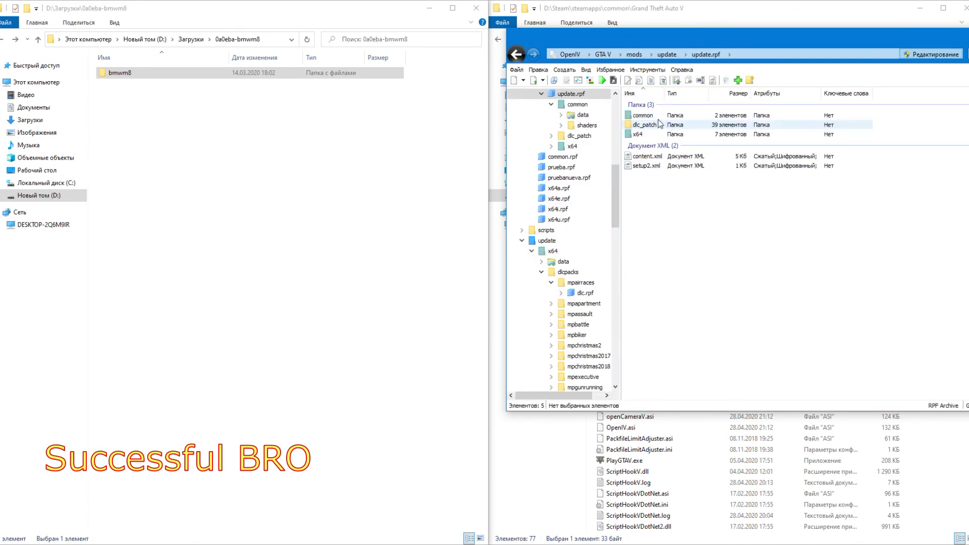
pyautogui.doubleClick(649, 116)
pyautogui.doubleClick(650, 117)
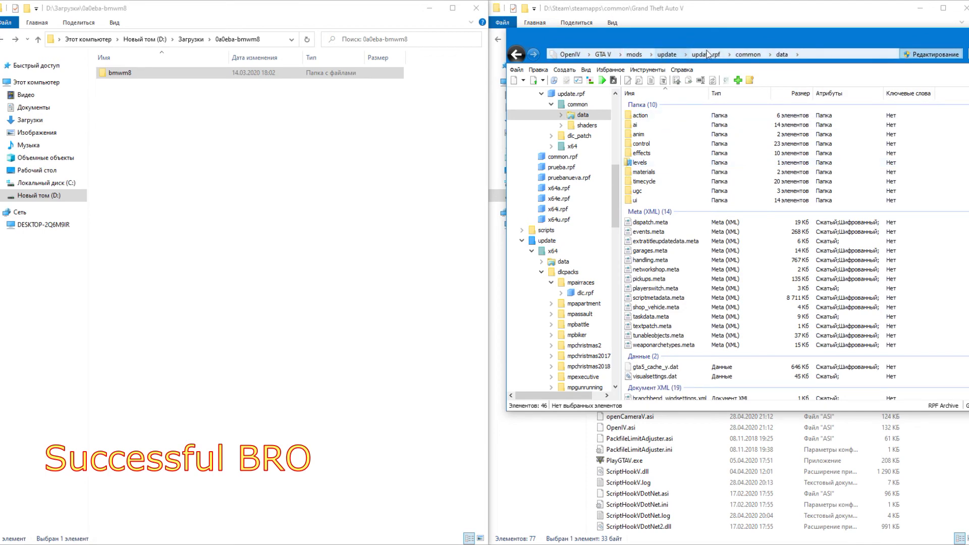
# Open dlclist.xml from the mods copy's common\data folder for editing and go to the end of its item list
pyautogui.scroll(-7, 675, 165)
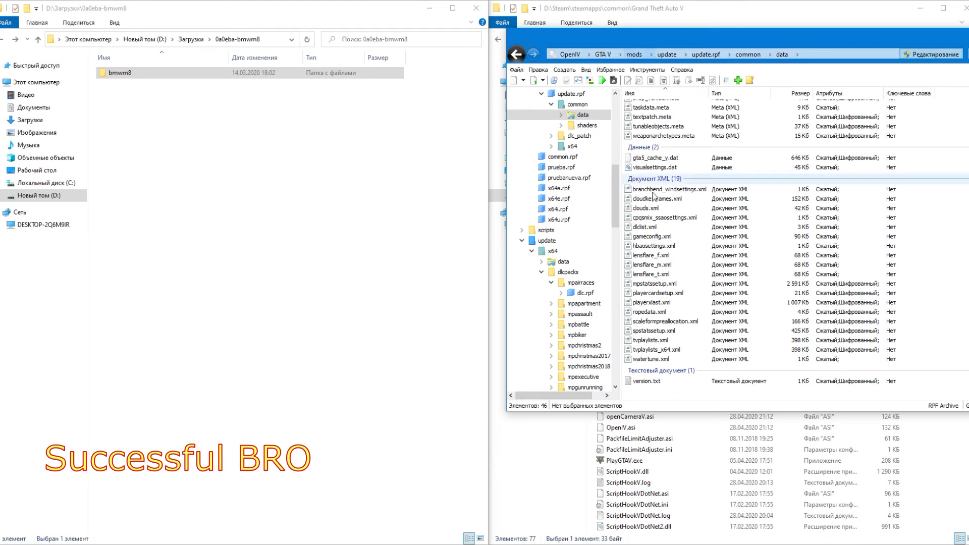
pyautogui.rightClick(656, 230)
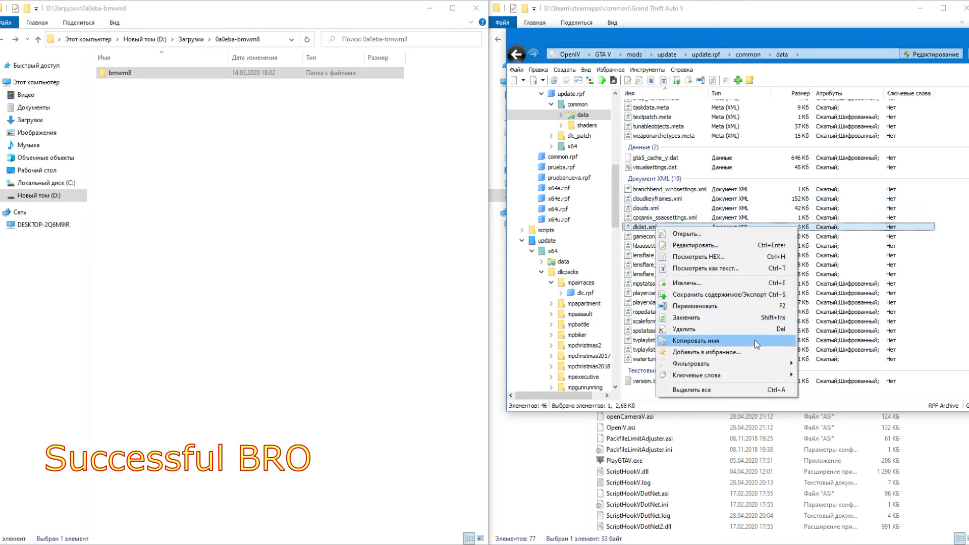
pyautogui.click(732, 254)
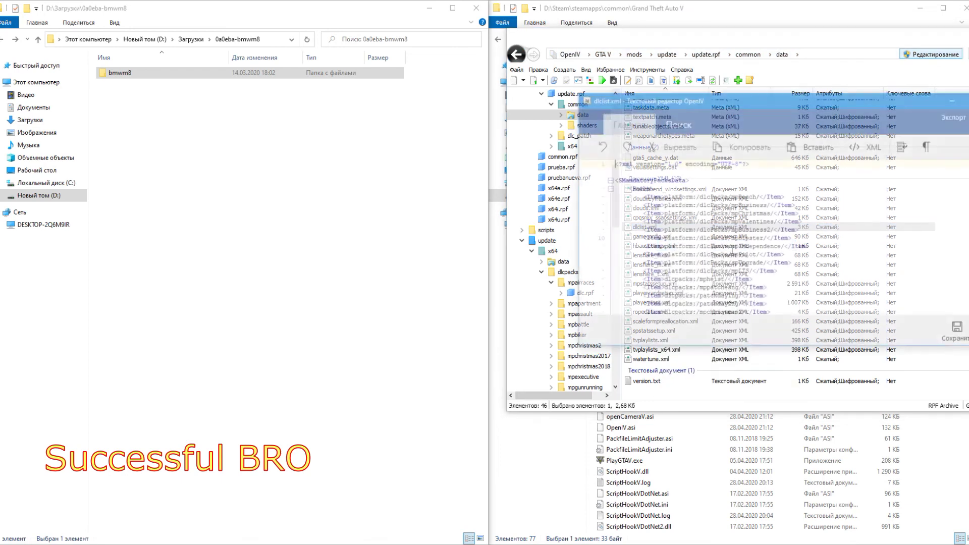
pyautogui.moveTo(816, 104); pyautogui.dragTo(713, 52)
pyautogui.scroll(-15, 656, 177)
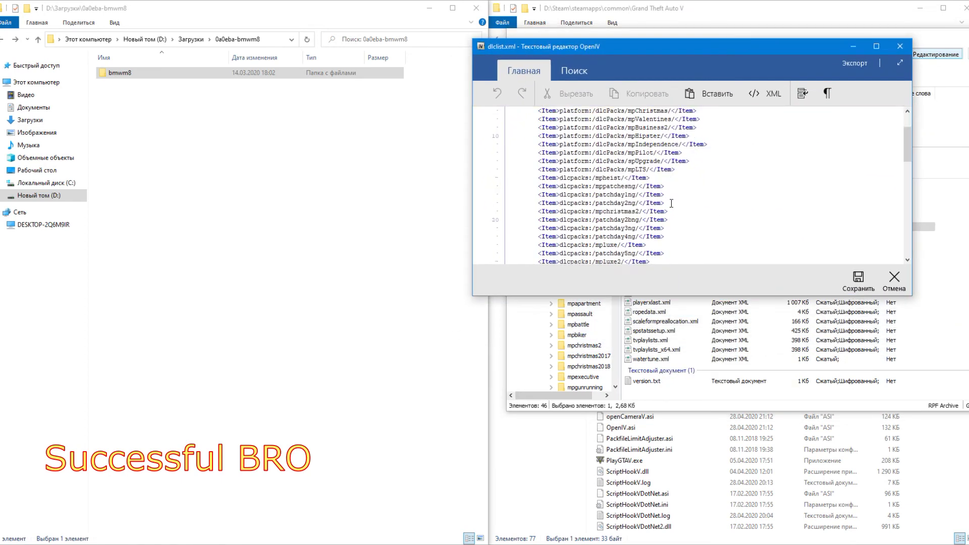
# Copy the last item line, dlcpacks:\lex570\, and paste it on a new line directly below it
pyautogui.moveTo(649, 237); pyautogui.dragTo(537, 238)
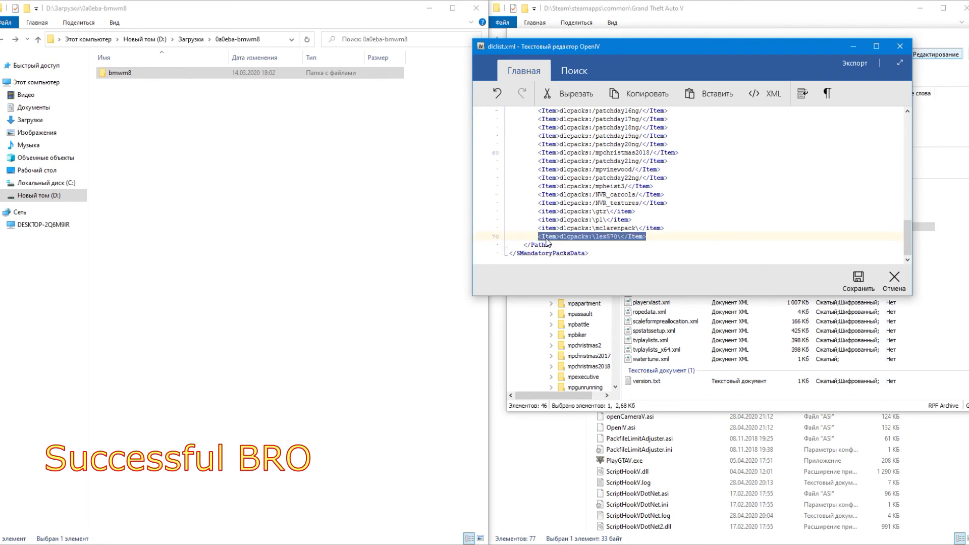
pyautogui.rightClick(547, 242)
pyautogui.click(596, 261)
pyautogui.click(652, 236)
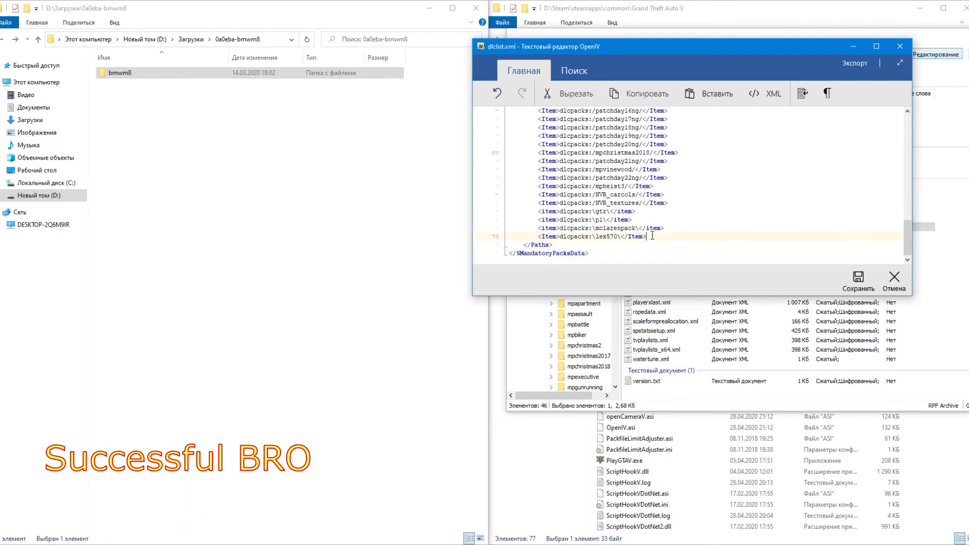
pyautogui.press('Return')
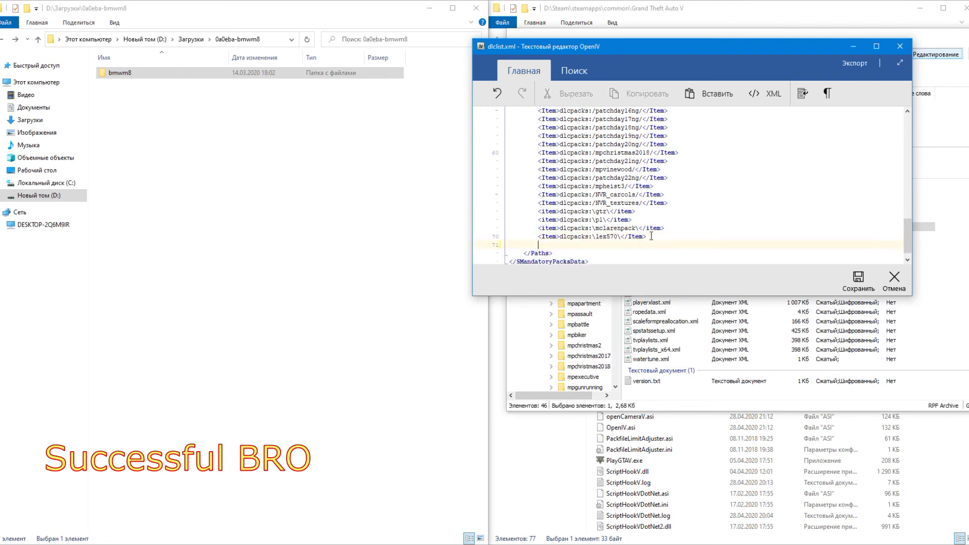
pyautogui.rightClick(615, 246)
pyautogui.click(645, 273)
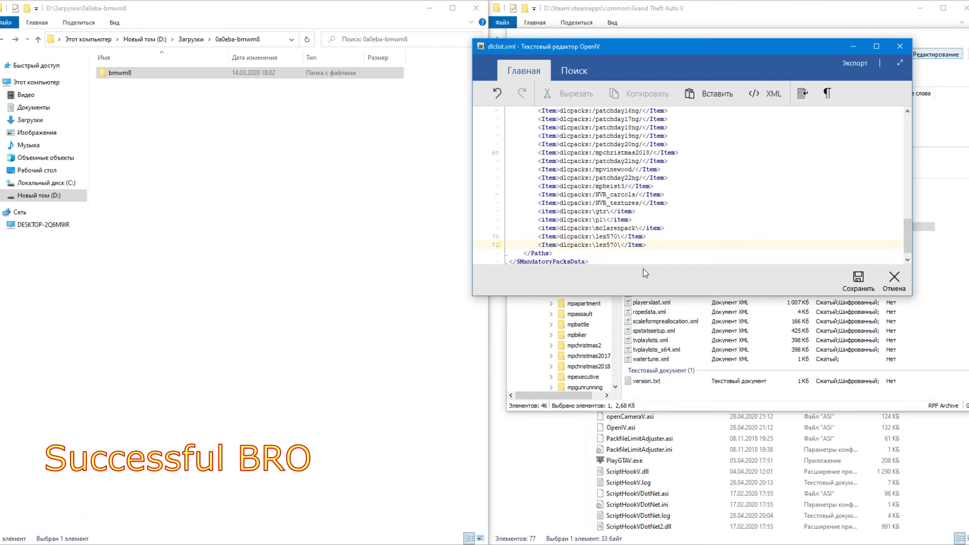
# Copy the bmwm8 folder's name and replace lex570 with bmwm8 in the newly added last item line
pyautogui.rightClick(123, 75)
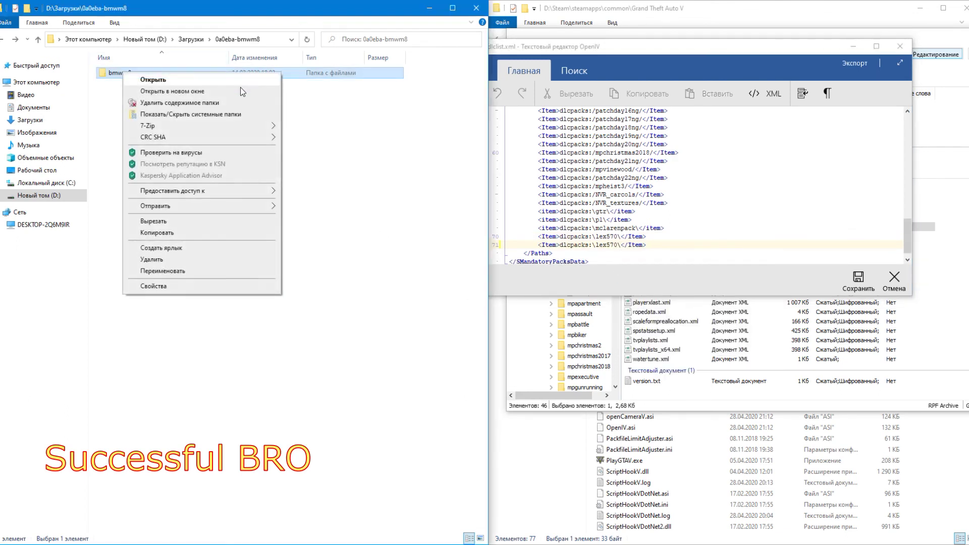
pyautogui.click(205, 268)
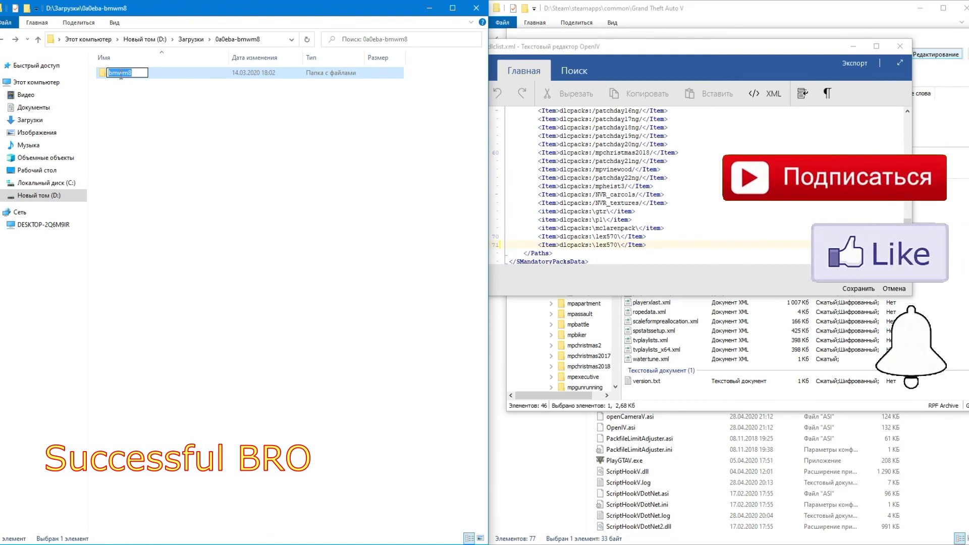
pyautogui.rightClick(124, 74)
pyautogui.click(193, 110)
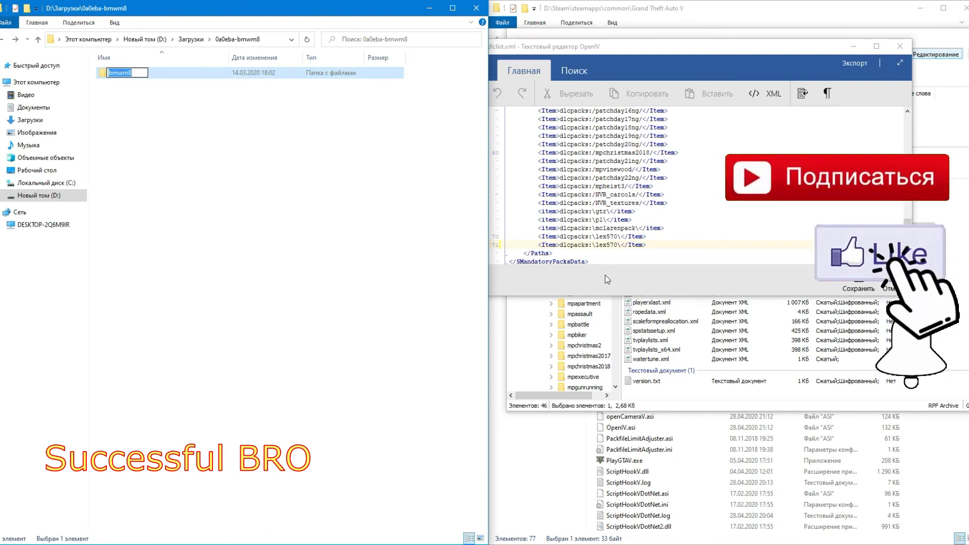
pyautogui.click(619, 244)
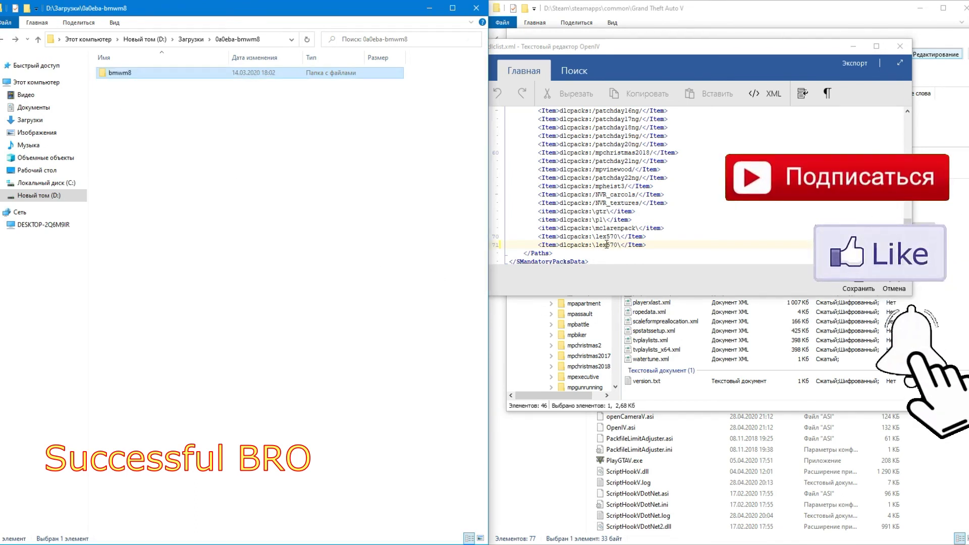
pyautogui.moveTo(619, 244); pyautogui.dragTo(606, 245)
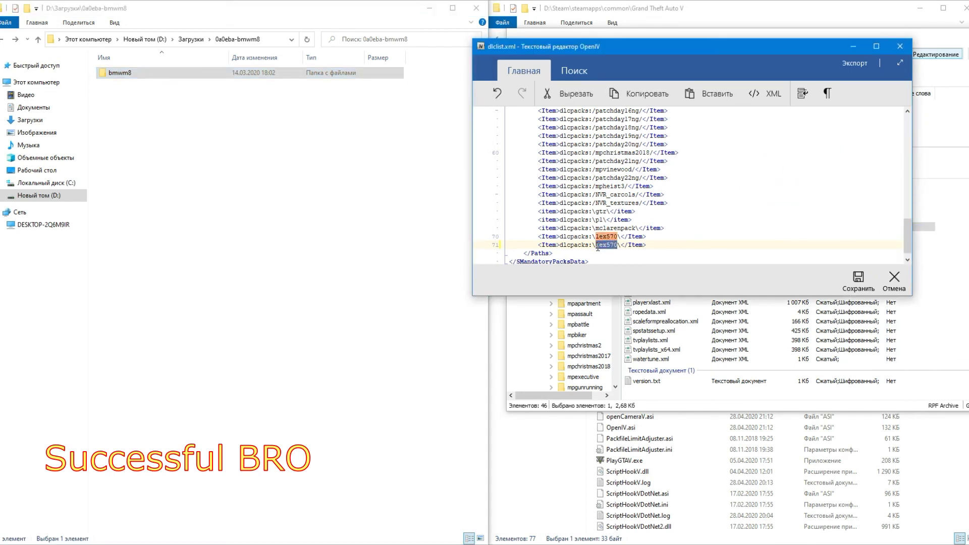
pyautogui.rightClick(598, 246)
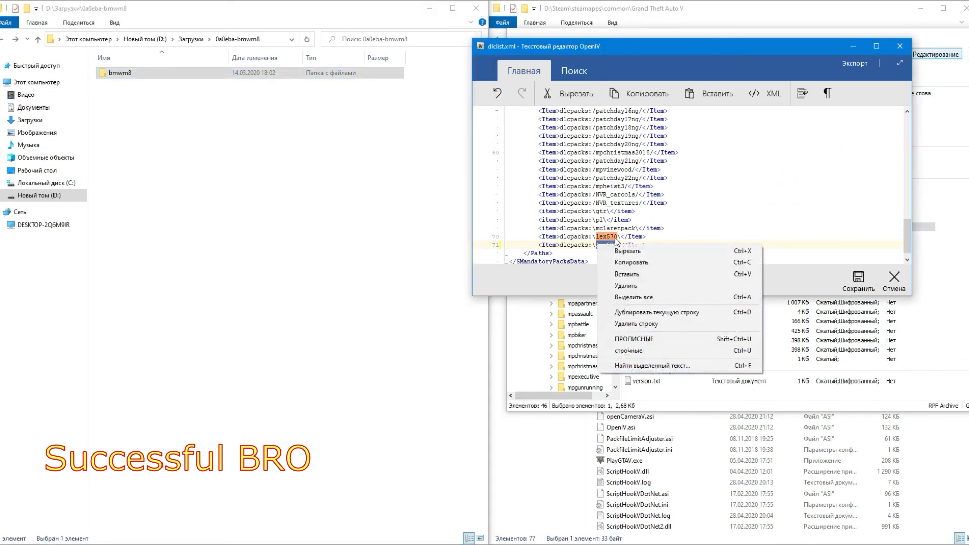
pyautogui.click(637, 271)
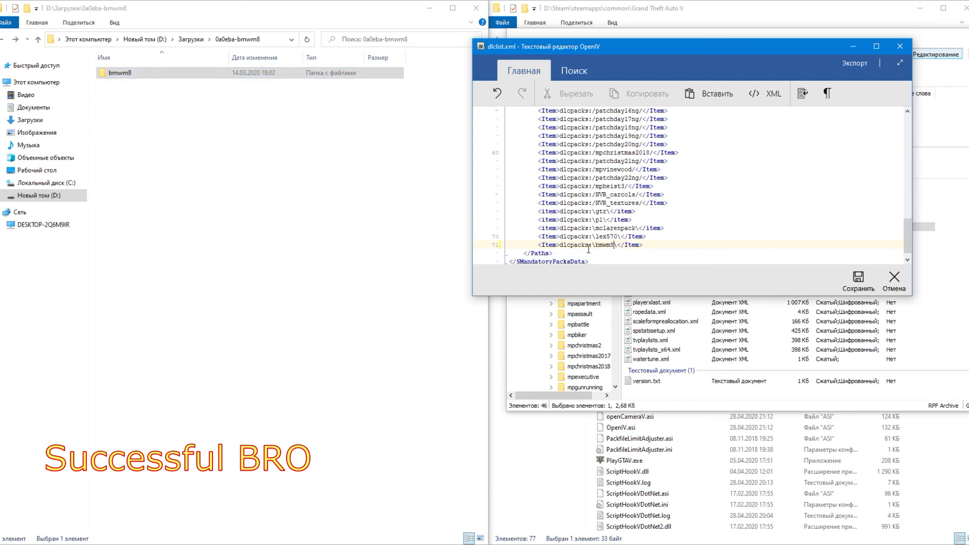
# Save the edited dlclist.xml and close OpenIV
pyautogui.click(856, 283)
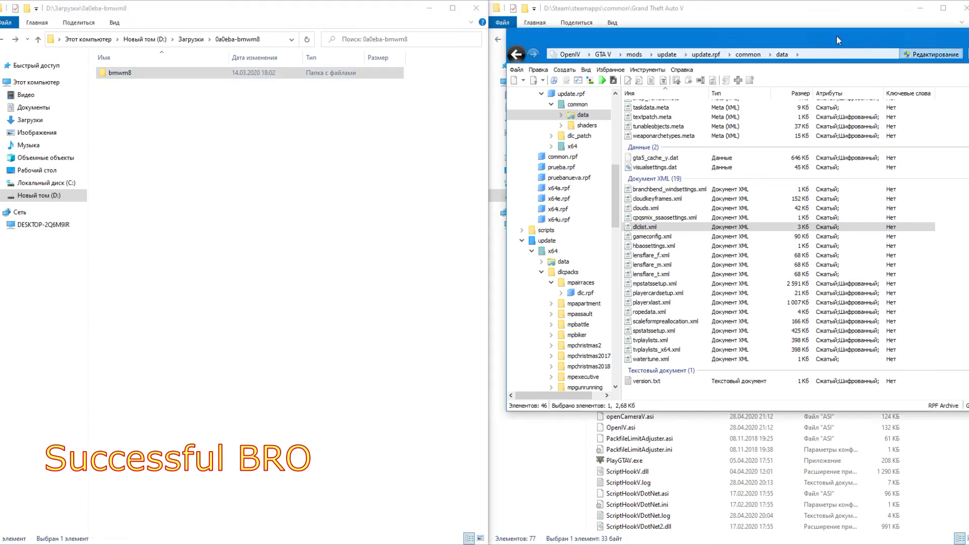
pyautogui.click(960, 39)
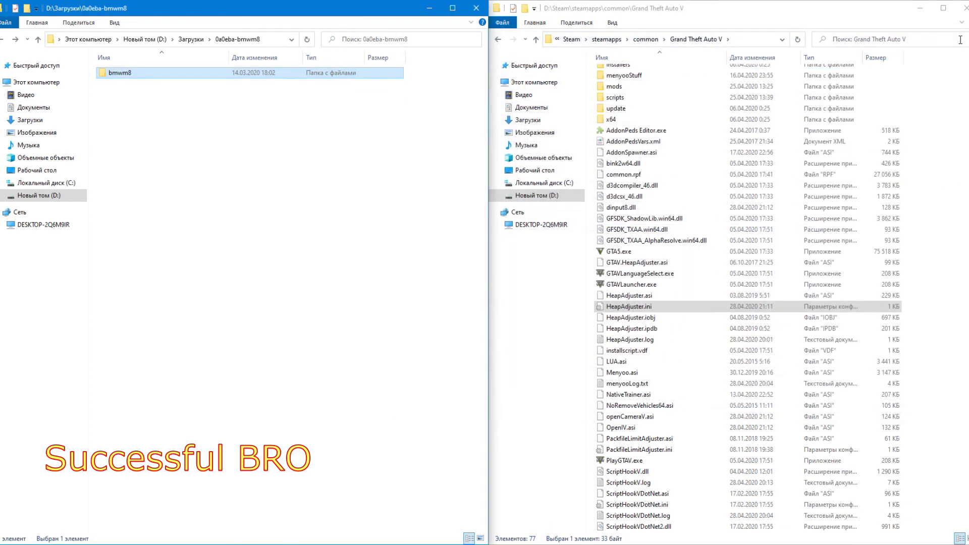